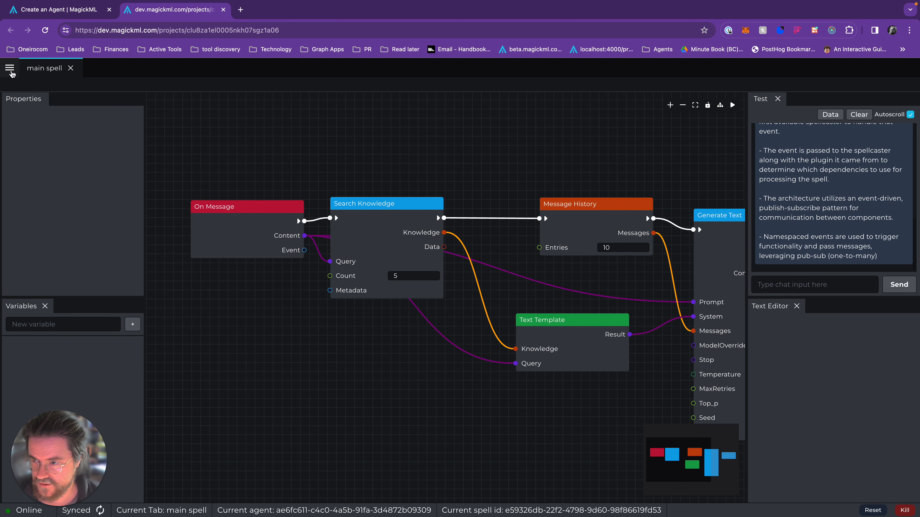
Export the current main spell to a file.
left_click(9, 69)
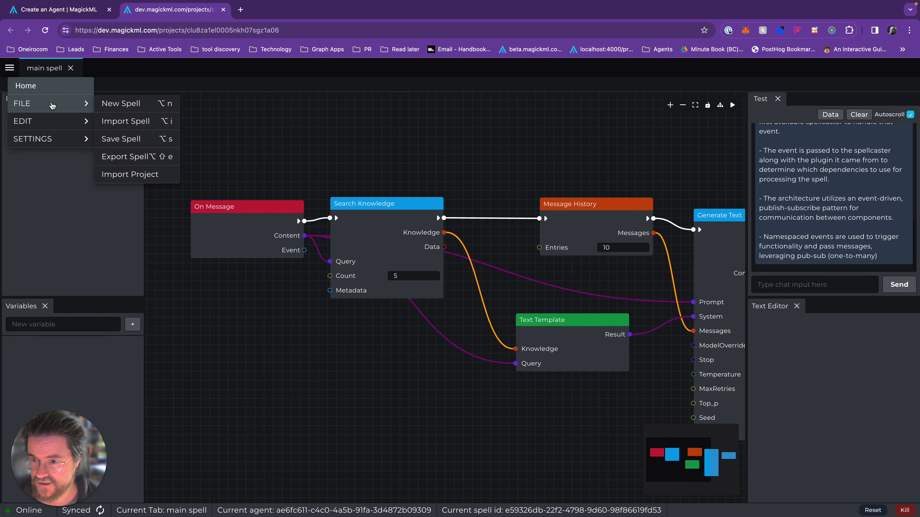
mouse_move(84, 102)
left_click(145, 153)
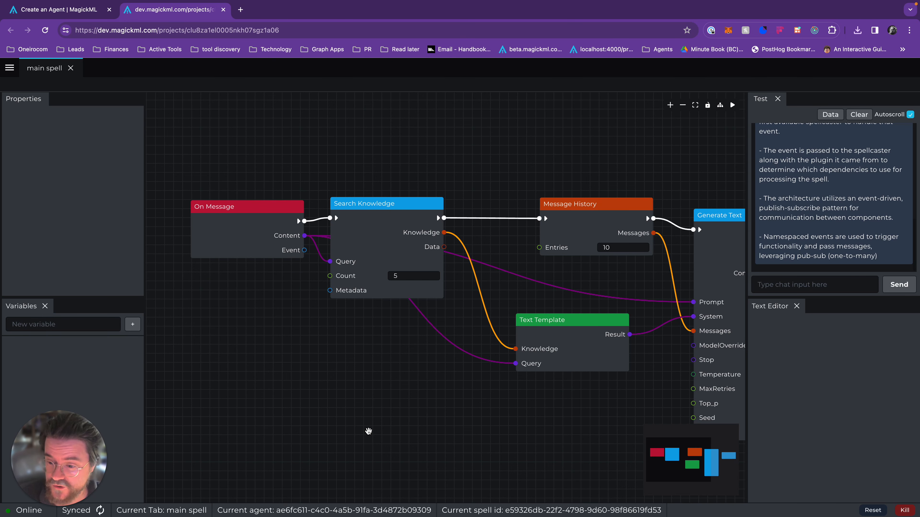
Examine the main spell's node graph and the On Message node's properties.
scroll(349, 382, "down", 5)
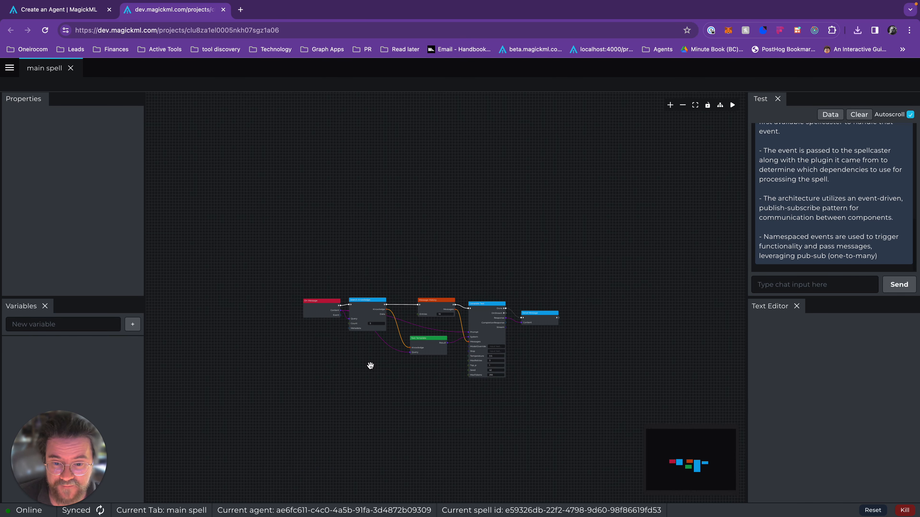
scroll(370, 365, "up", 6)
scroll(371, 365, "down", 1)
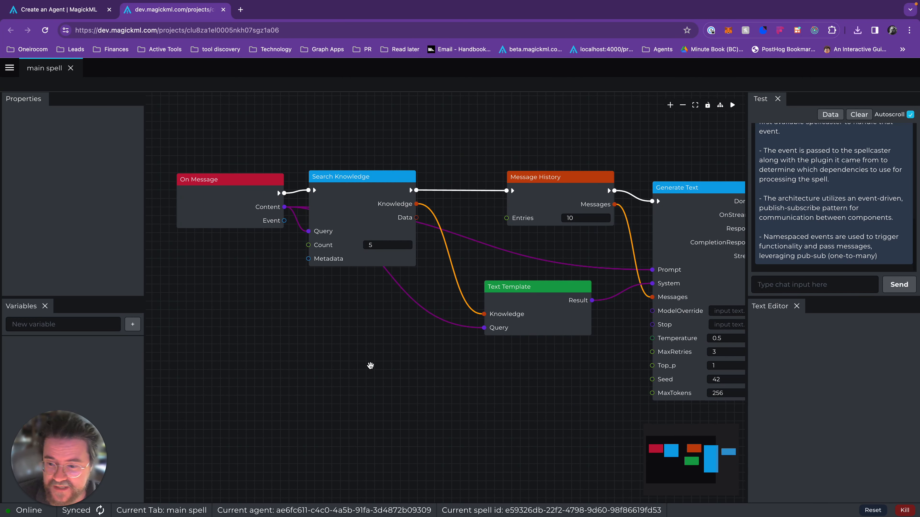
scroll(370, 365, "down", 1)
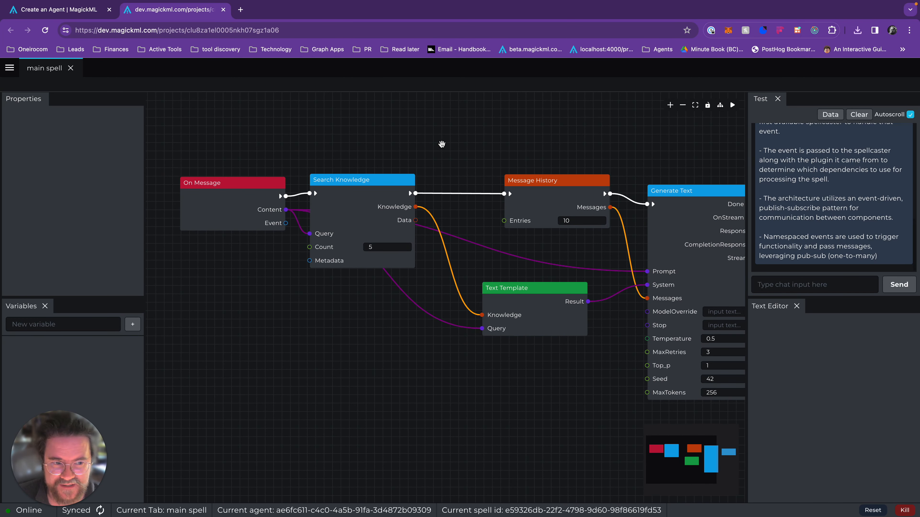
left_click(359, 207)
left_click(236, 194)
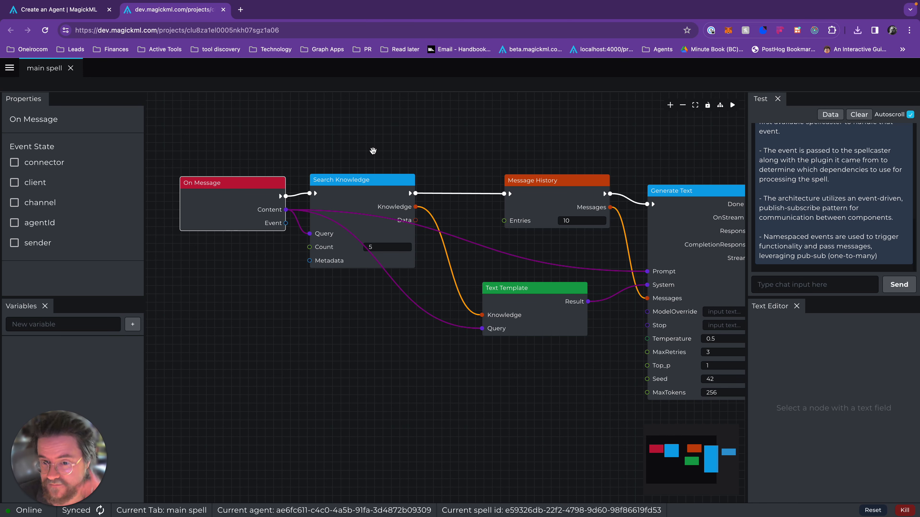
scroll(373, 151, "up", 1)
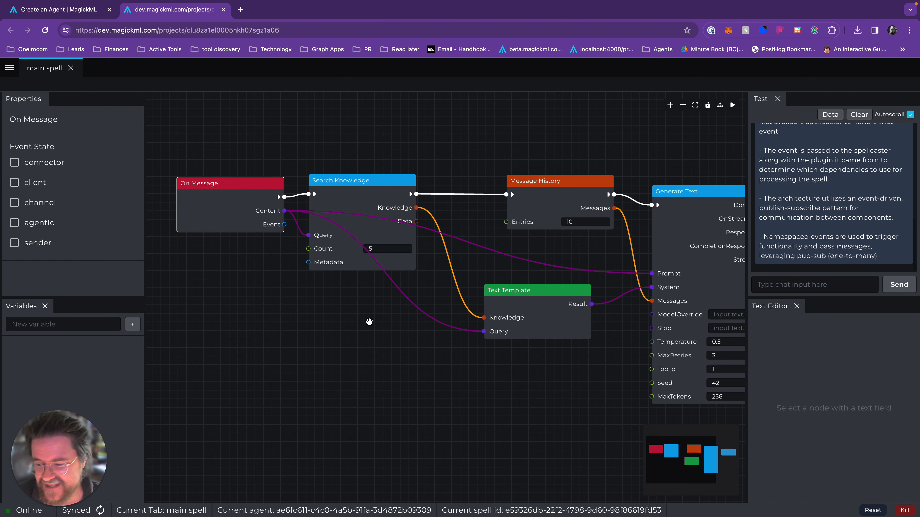
left_click_drag(369, 321, 485, 350)
scroll(485, 350, "down", 2)
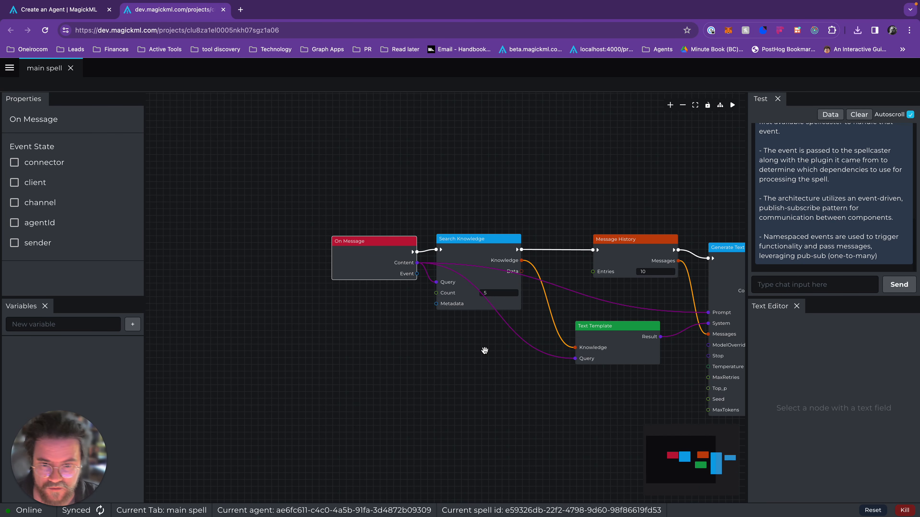
Move the On Message node away from the rest of the chain and delete the Search Knowledge node.
left_click_drag(370, 248, 288, 242)
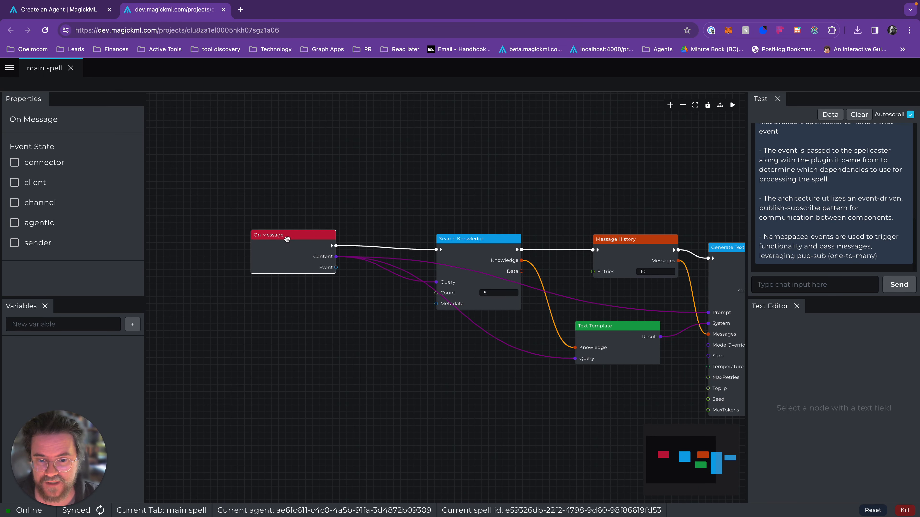
left_click(491, 251)
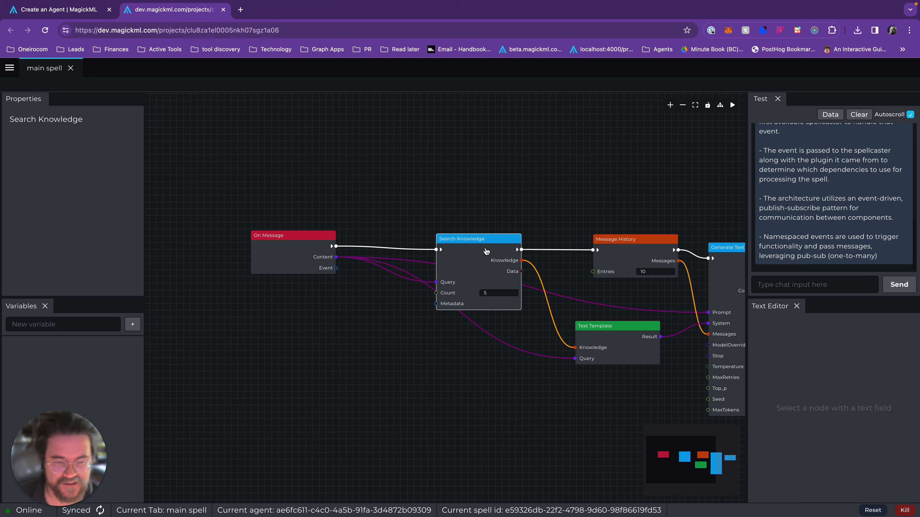
key("BackSpace")
Add a Generate Text node beside On Message and connect On Message's flow output to its flow input.
left_click_drag(305, 258, 344, 236)
type("gener")
left_click(389, 300)
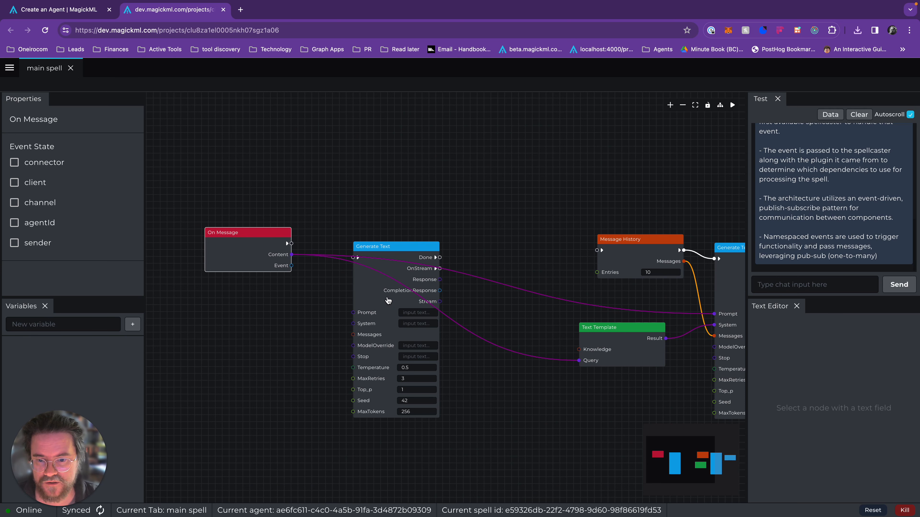
left_click_drag(384, 290, 371, 265)
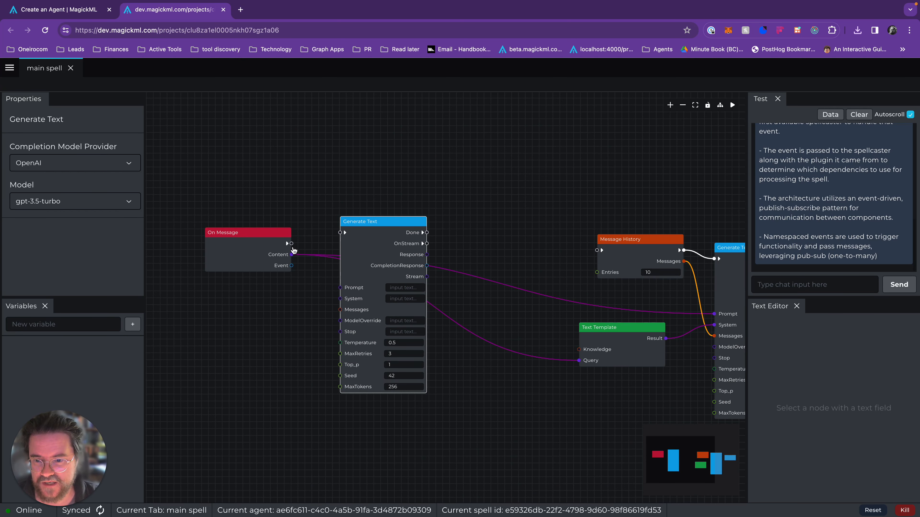
left_click_drag(292, 243, 346, 245)
Add a logic/string/template node below On Message, moving the new Generate Text node aside to make room.
left_click_drag(304, 300, 405, 274)
left_click_drag(450, 246, 473, 242)
right_click(312, 305)
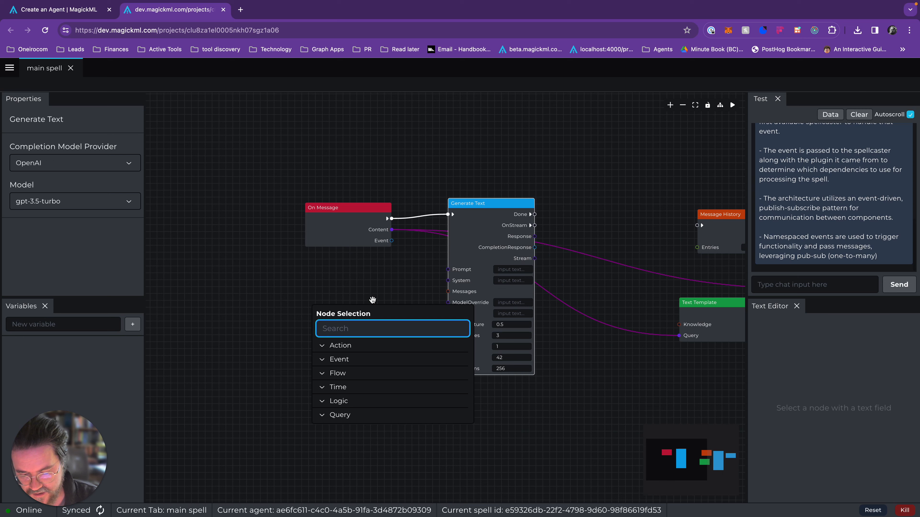
type("tem")
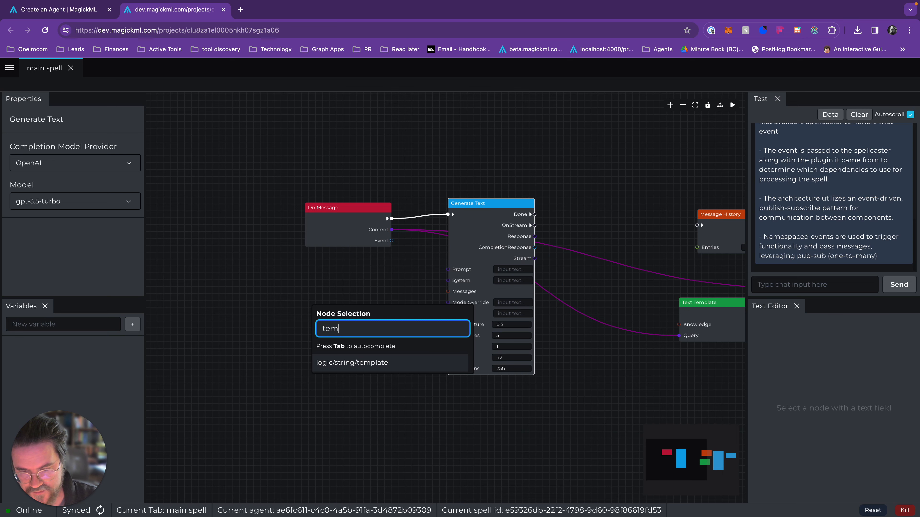
left_click(385, 364)
left_click_drag(479, 250, 515, 247)
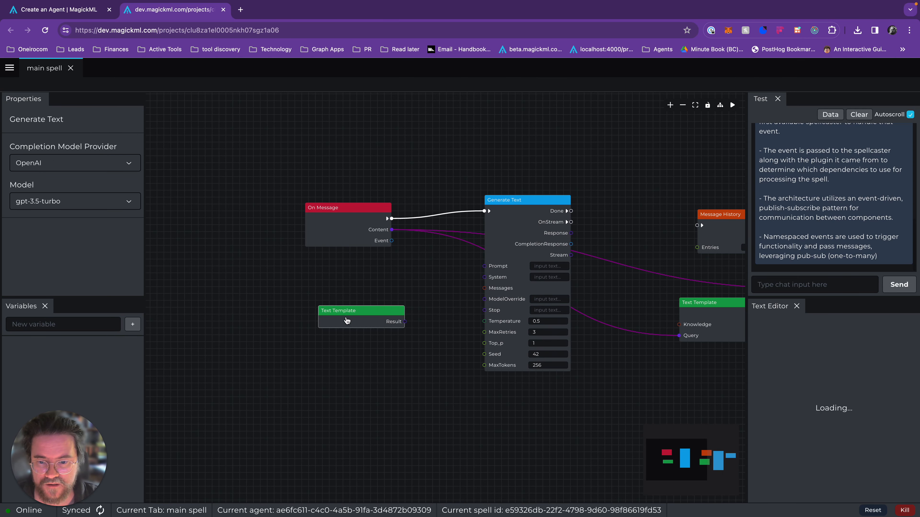
left_click_drag(347, 320, 344, 287)
left_click(38, 167)
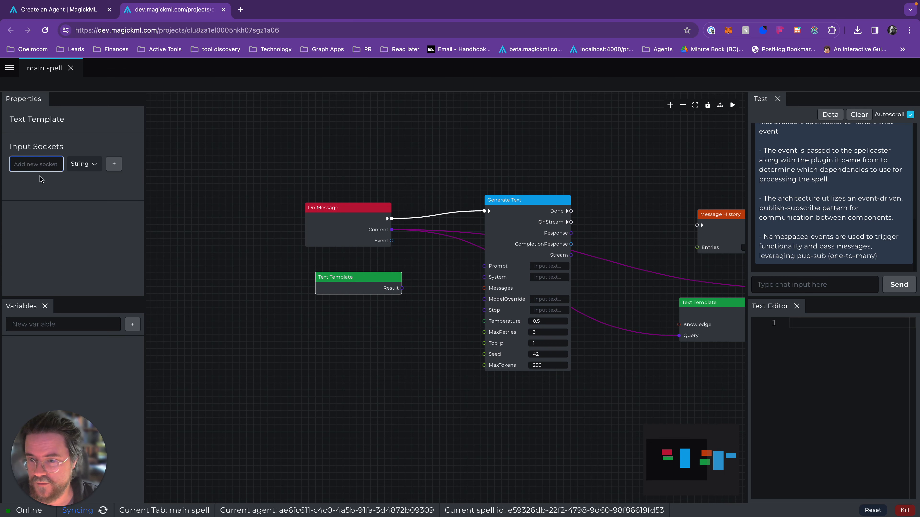
Write "You are an AI agent memory system. Your job is to query your knowledge for relevant information." in the new Text Template.
left_click(858, 386)
type("You are")
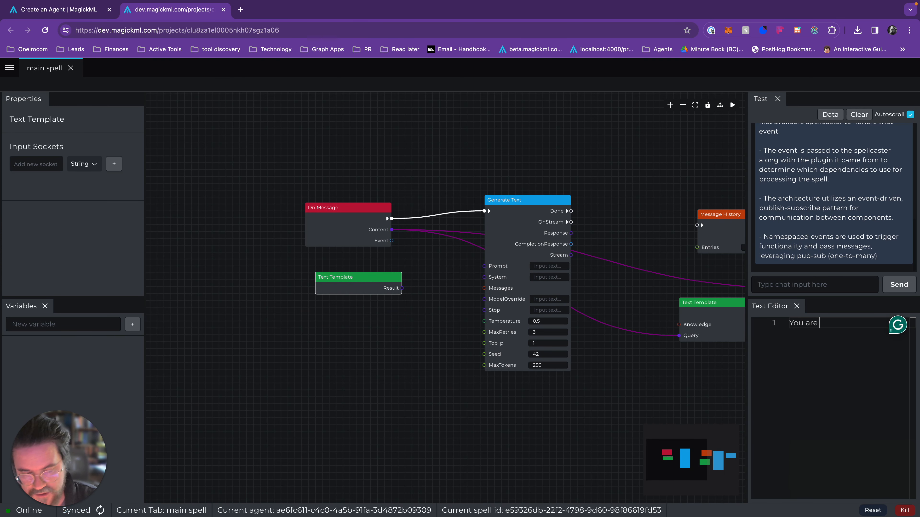
type(" an AI agent")
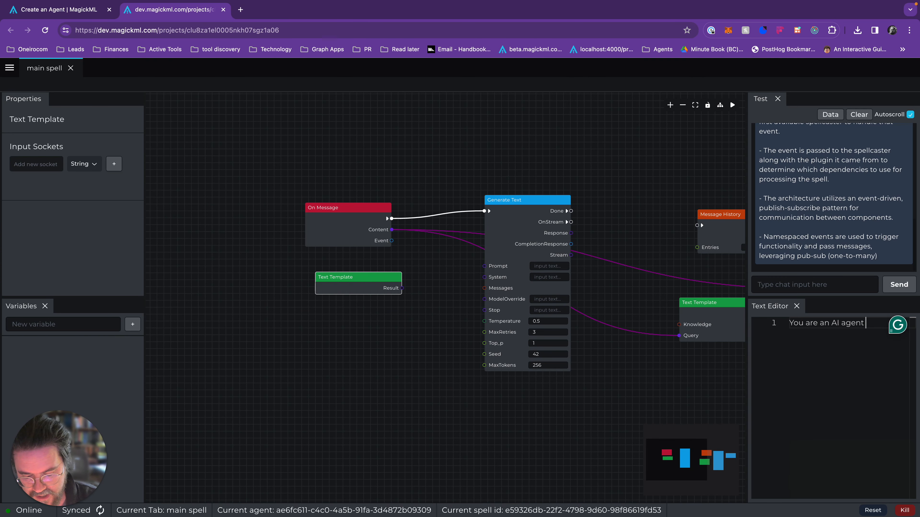
type(" memory system.  Your job is to")
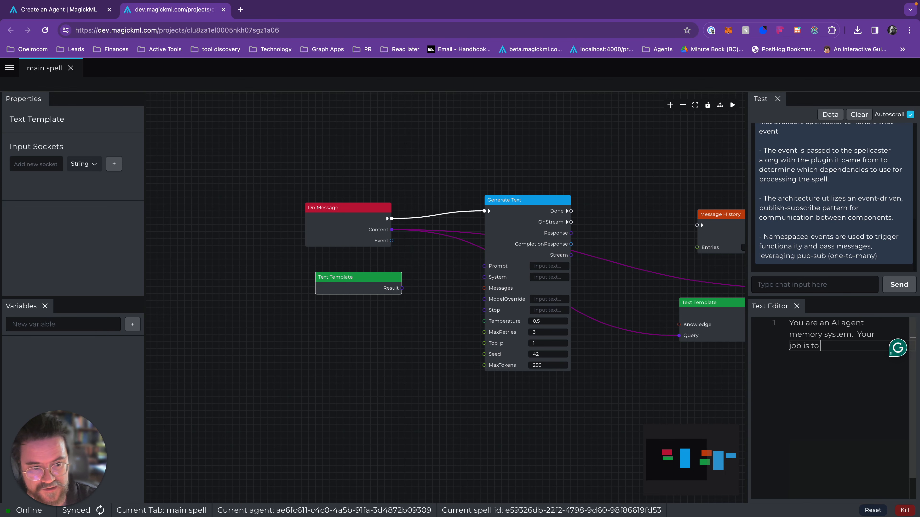
type(" query you")
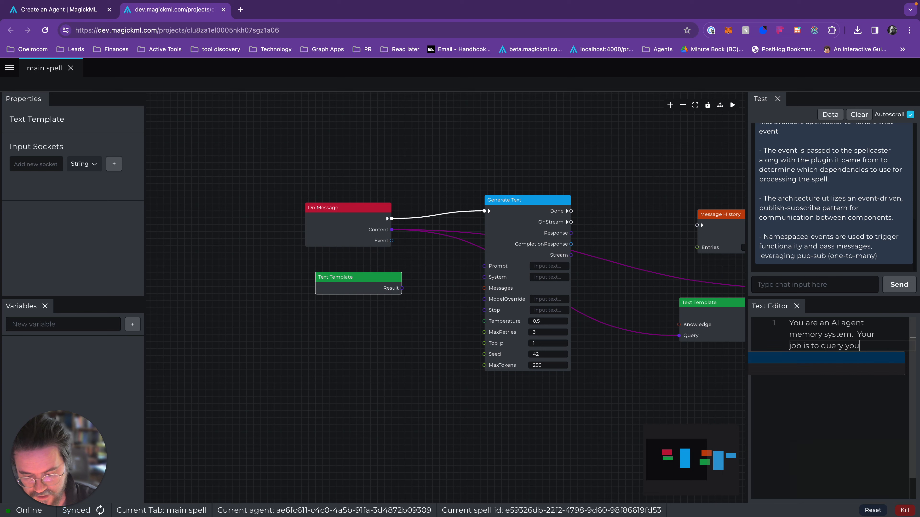
type("r knowledge for")
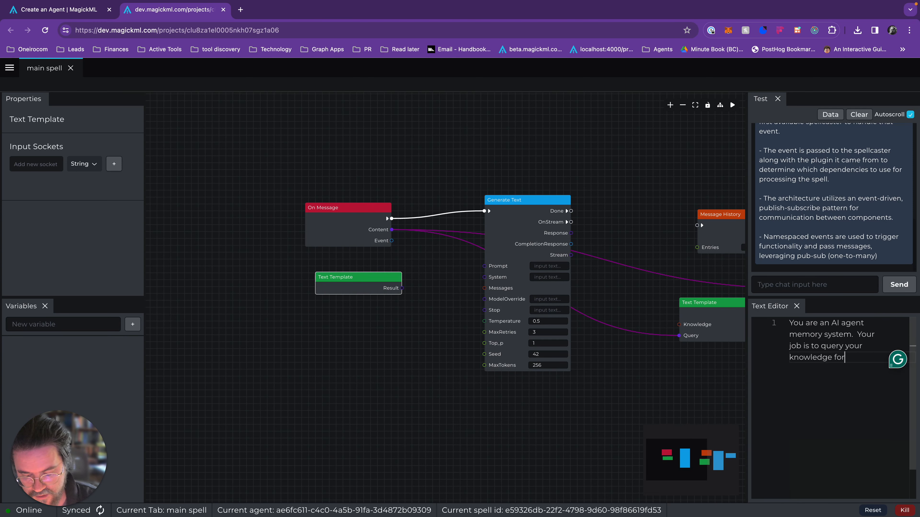
type(" relevant information.  You")
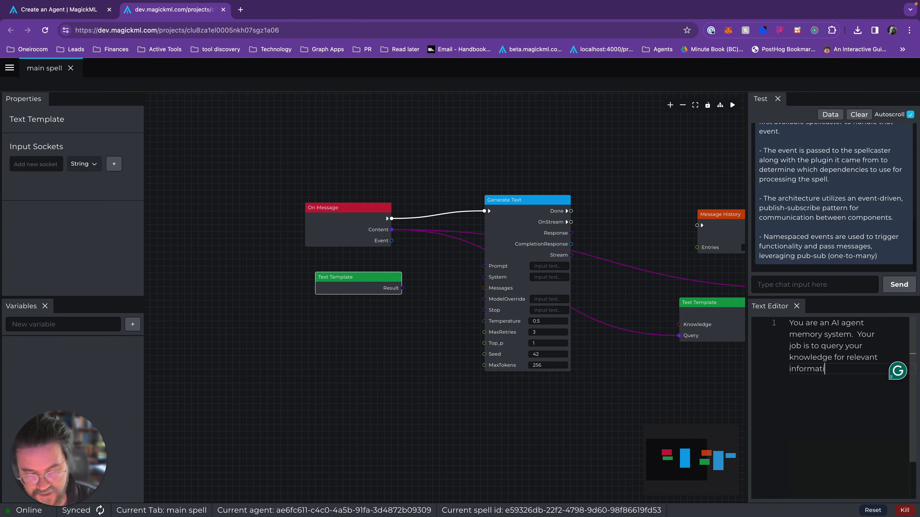
Add a second paragraph to the template reading "You have been asked {{query}}", separated by a blank line.
key("Return")
key("Return")
type("You ")
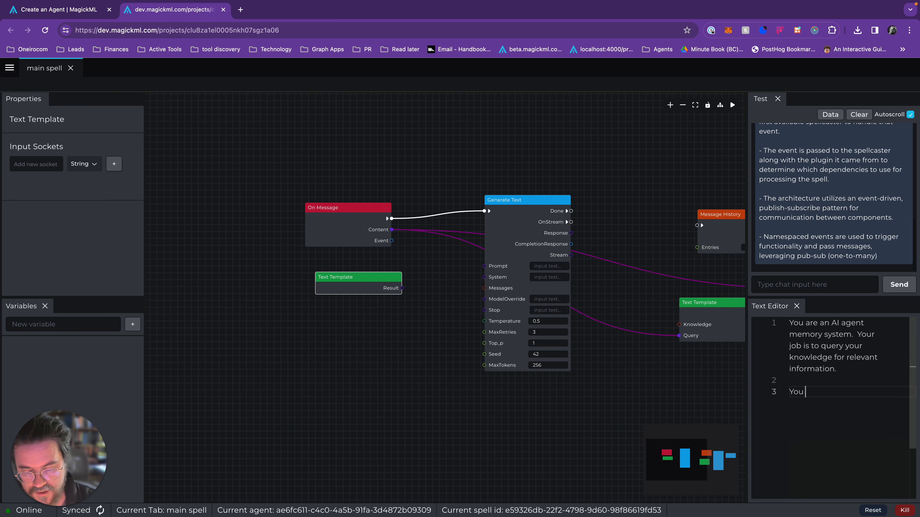
type("have been asked {{quer")
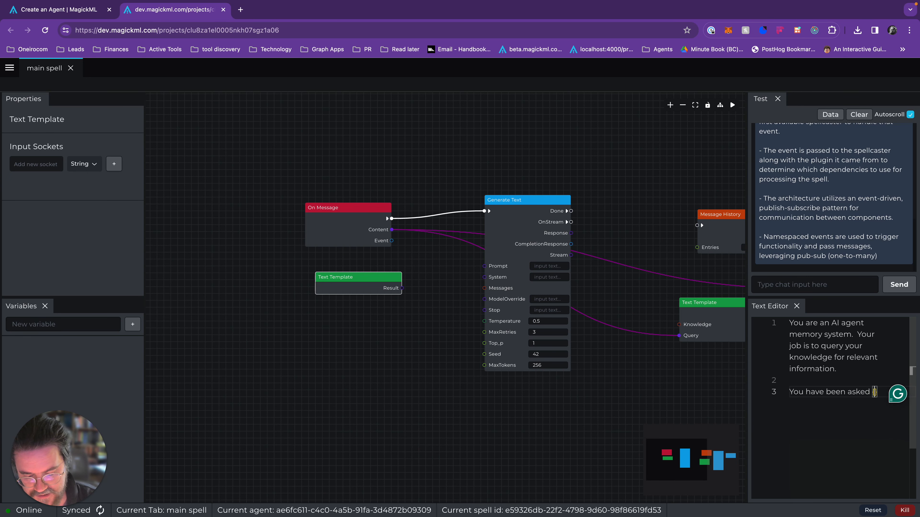
type("y")
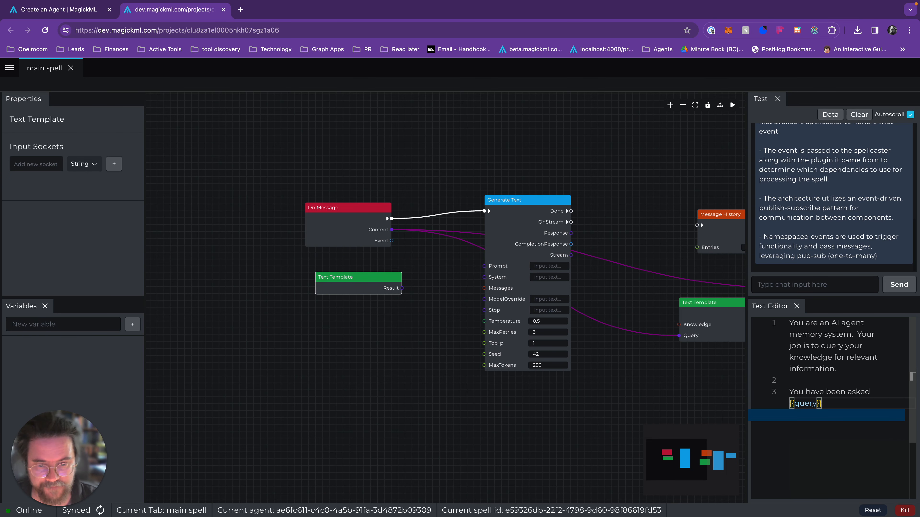
Place the Text Template between On Message and Generate Text, and connect On Message's Content output to the template's Query input.
left_click_drag(345, 243, 309, 243)
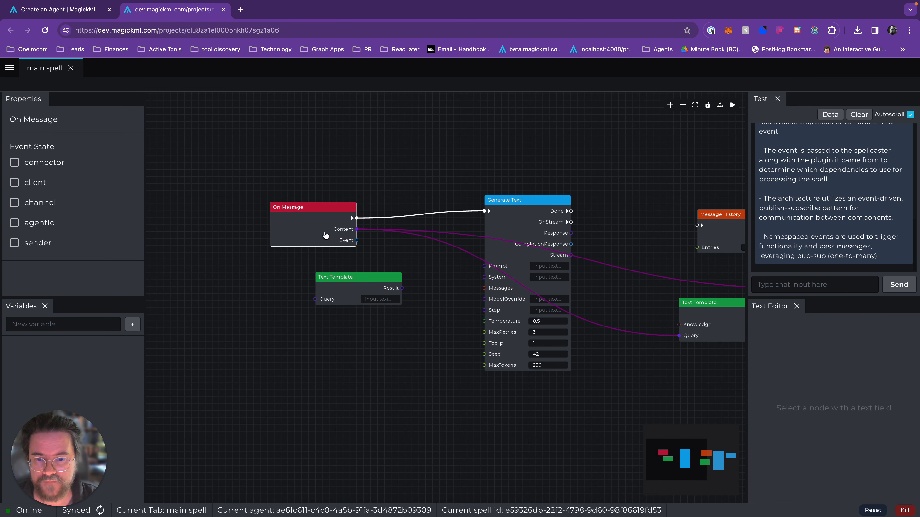
left_click_drag(364, 294, 416, 279)
left_click_drag(357, 229, 368, 285)
left_click_drag(396, 273, 403, 260)
End the query line with a period and add the paragraph "Please generate five questions which you would like to query your memory with.".
left_click(854, 407)
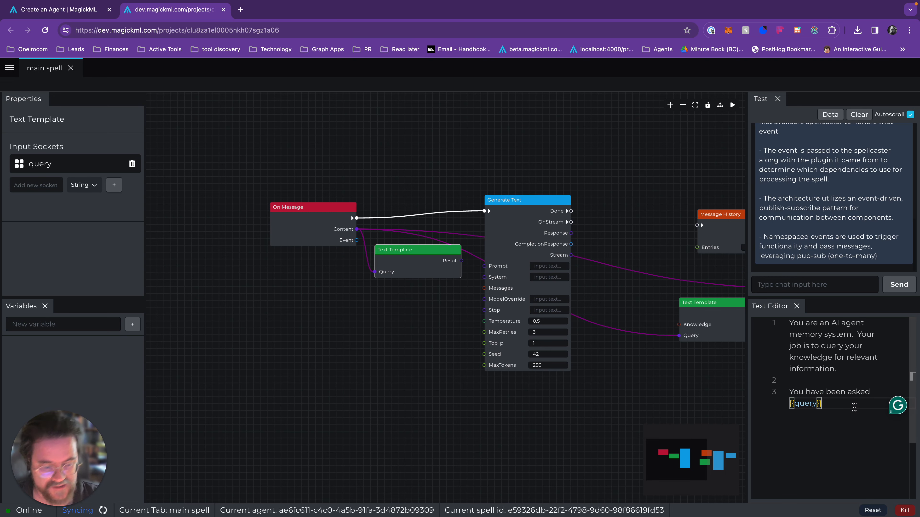
type(".")
key("Return")
key("Return")
type("Please generate five questions which you would like")
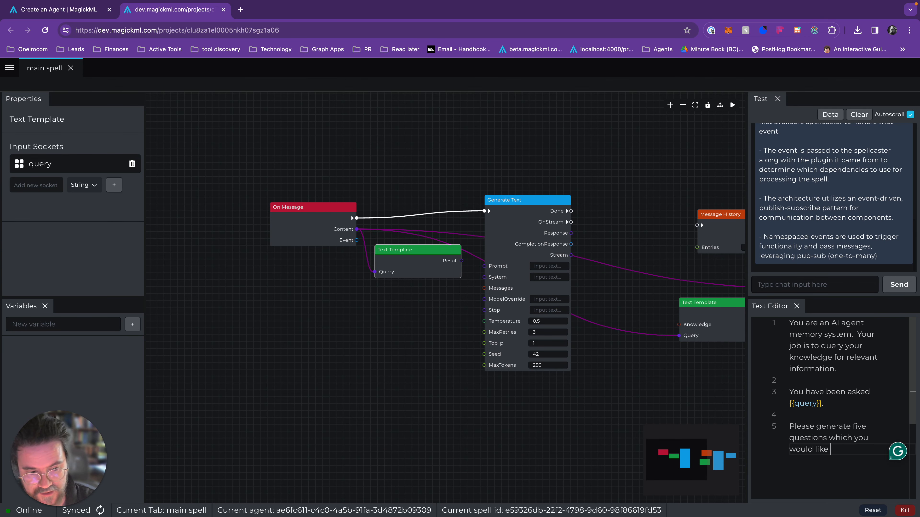
type(" to query your")
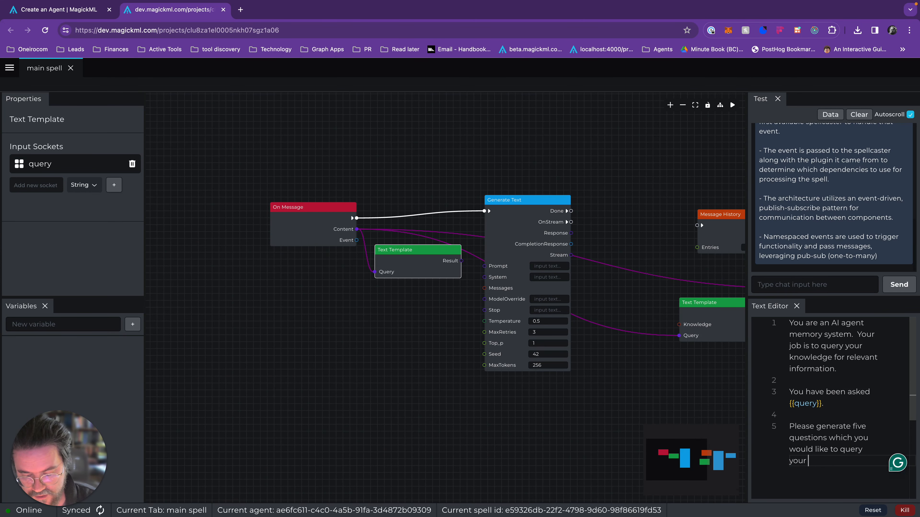
type(" memory with. Generate these questions")
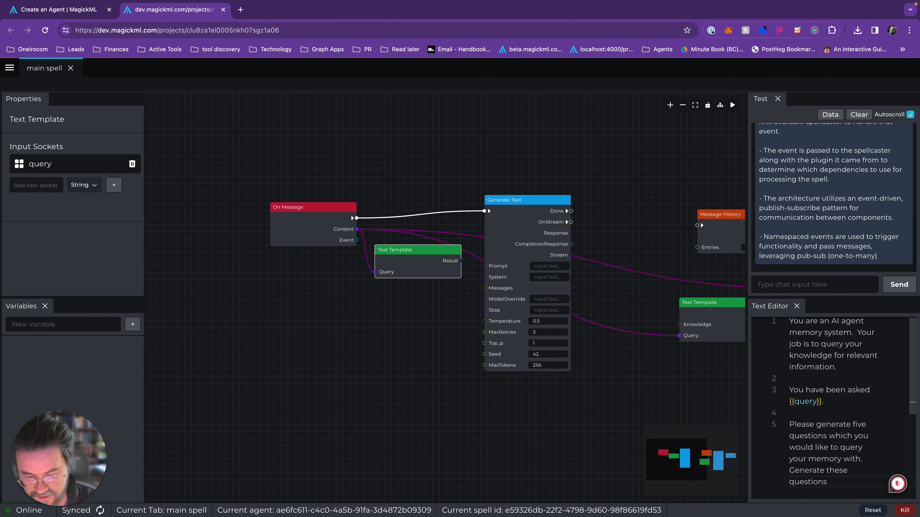
type(" each on a new ")
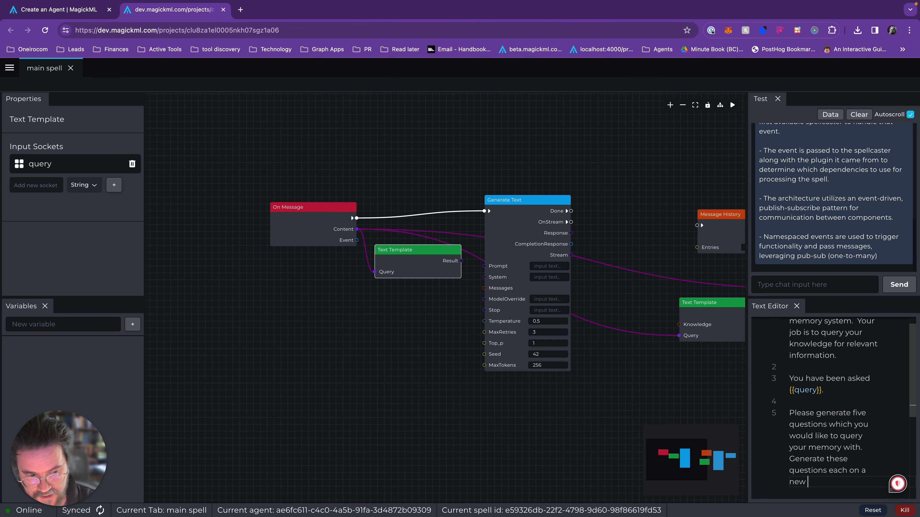
type("line.  There w")
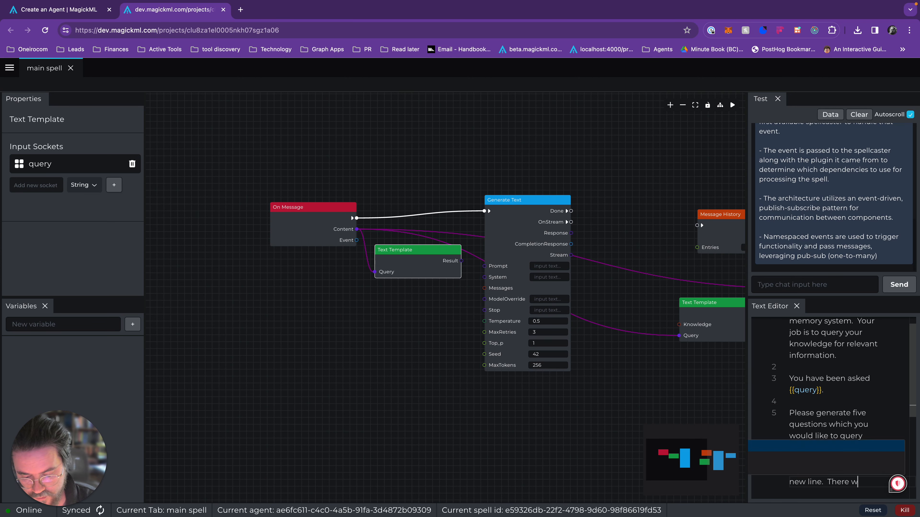
type("ill only be f")
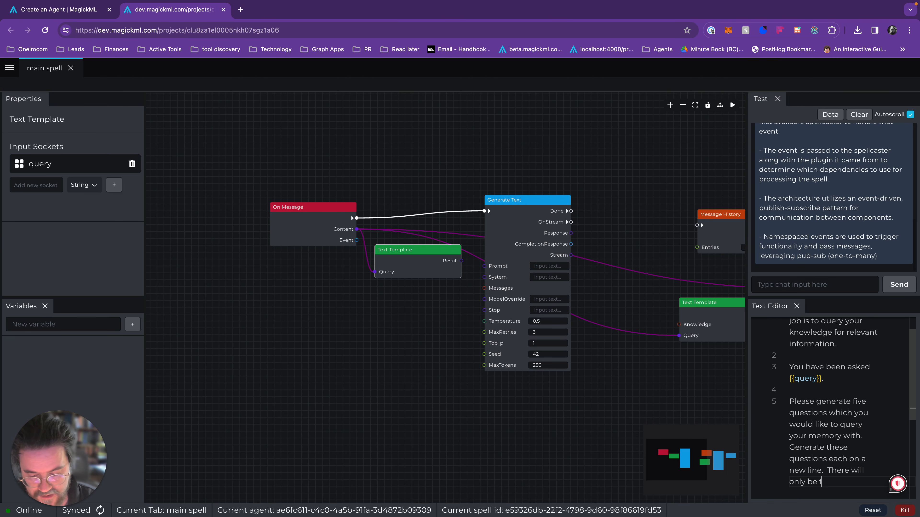
type("ive, and there")
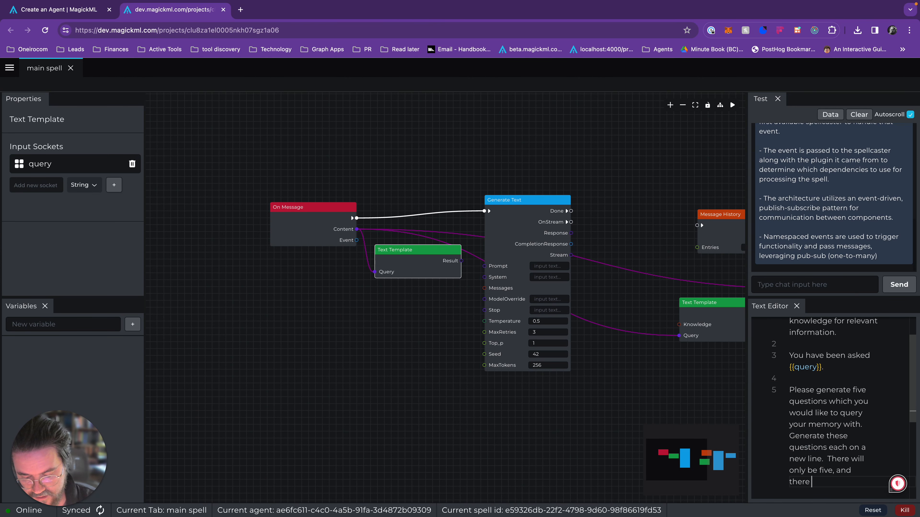
type(" is no form")
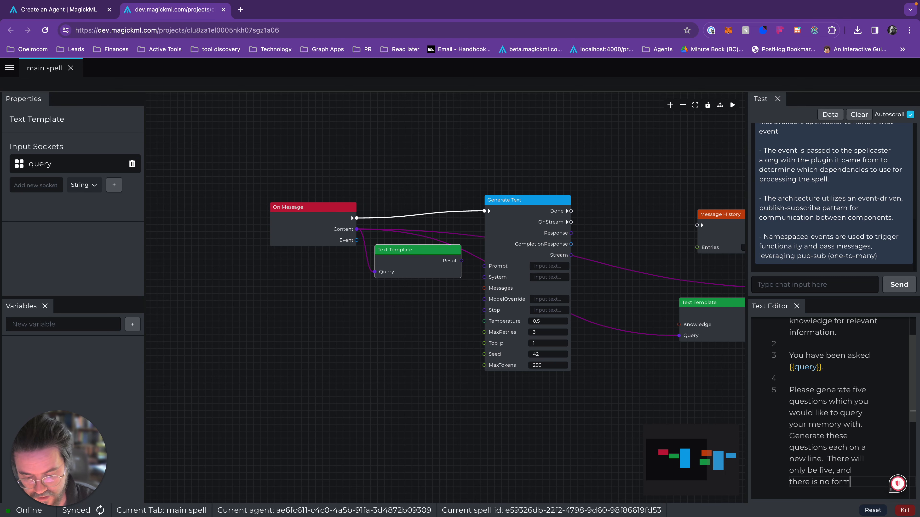
type("atting ")
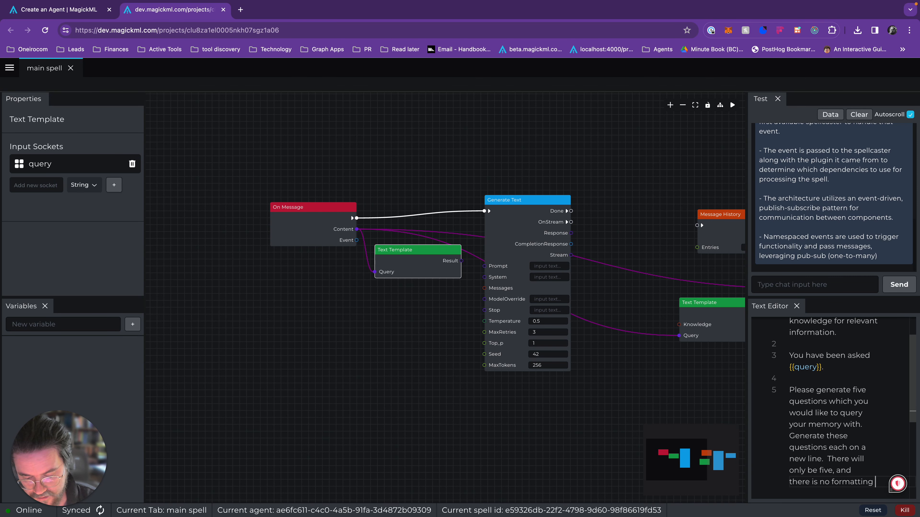
type(".  One question poer")
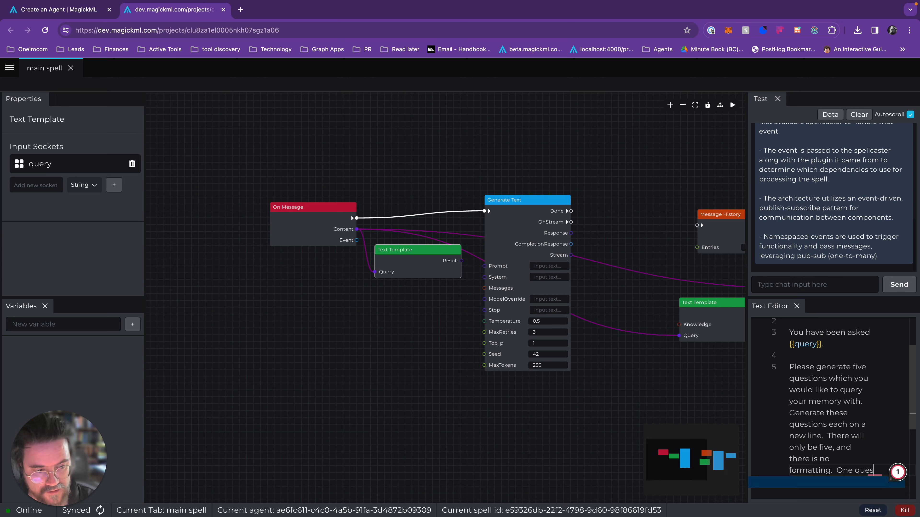
End that sentence with a period and add "One question per line." as the template's final sentence.
key("BackSpace")
key("BackSpace")
key("BackSpace")
type("er line.")
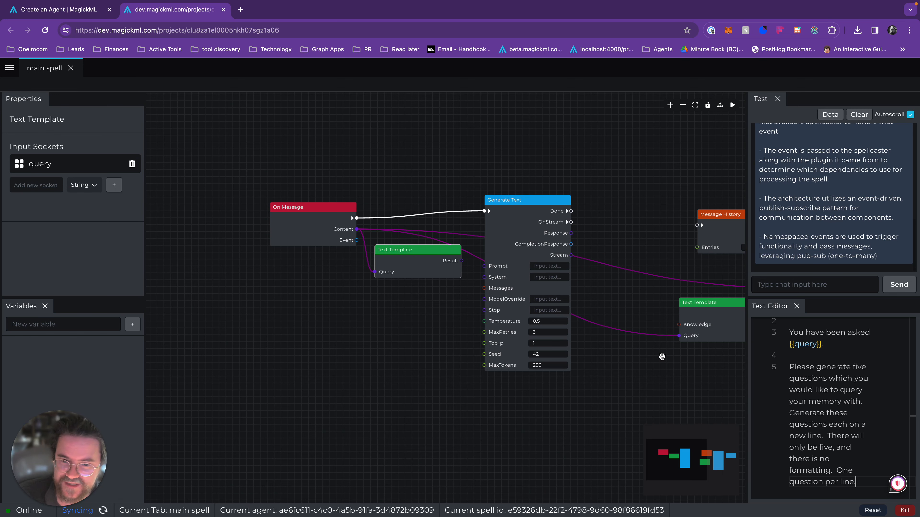
Connect the memory Text Template's Result output to the first Generate Text node's Prompt input, and tidy the positions of both nodes.
left_click_drag(661, 239, 596, 239)
left_click_drag(452, 238, 457, 232)
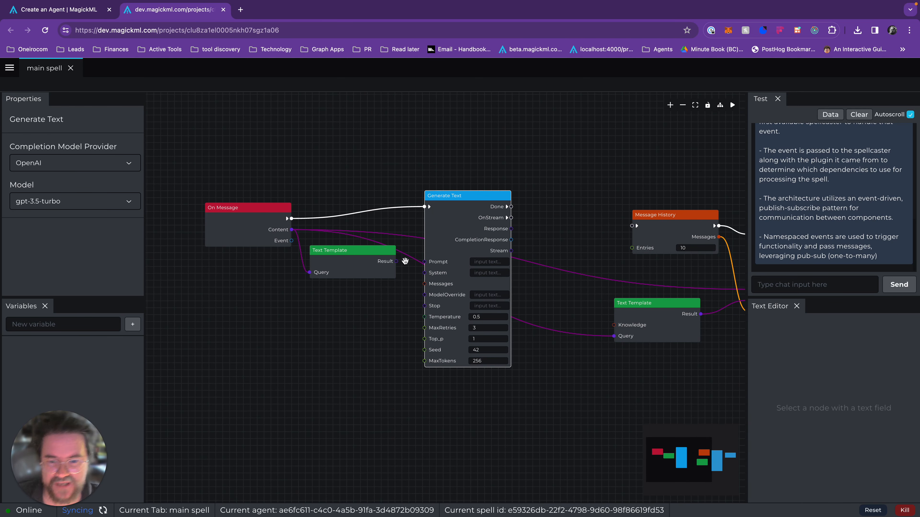
left_click_drag(372, 254, 371, 263)
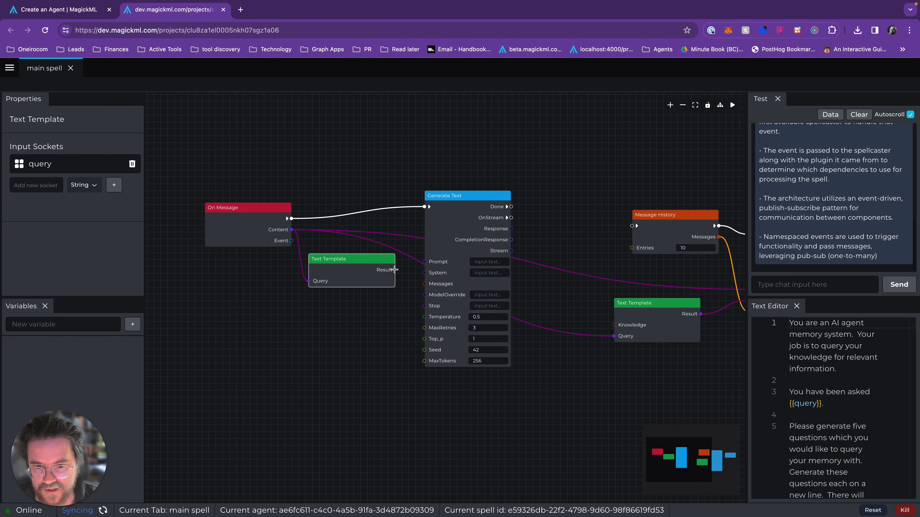
left_click_drag(396, 271, 425, 262)
left_click_drag(440, 254, 432, 260)
left_click_drag(359, 262, 366, 252)
Extend the memory template's first paragraph after "relevant information" with "regarding MagickML, a visual programmgin environment for AI Agents.".
left_click(795, 291)
left_click(338, 265)
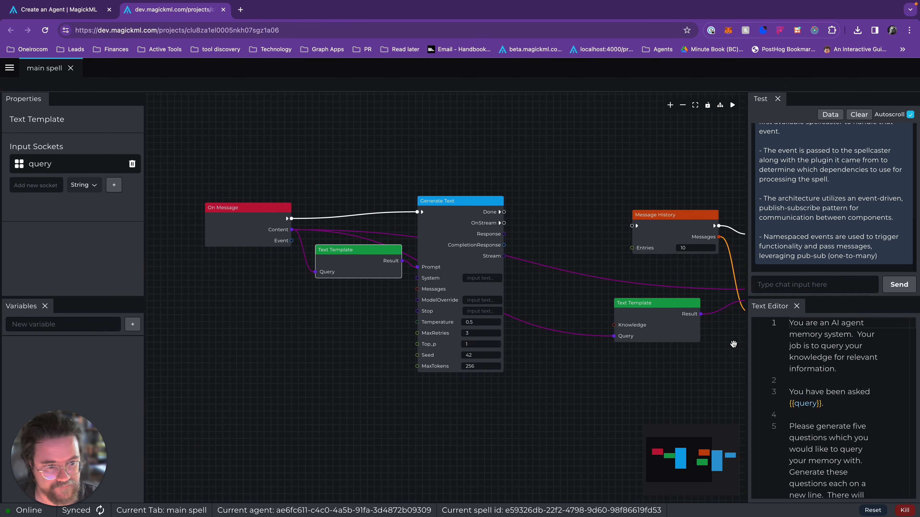
left_click(856, 335)
left_click(847, 371)
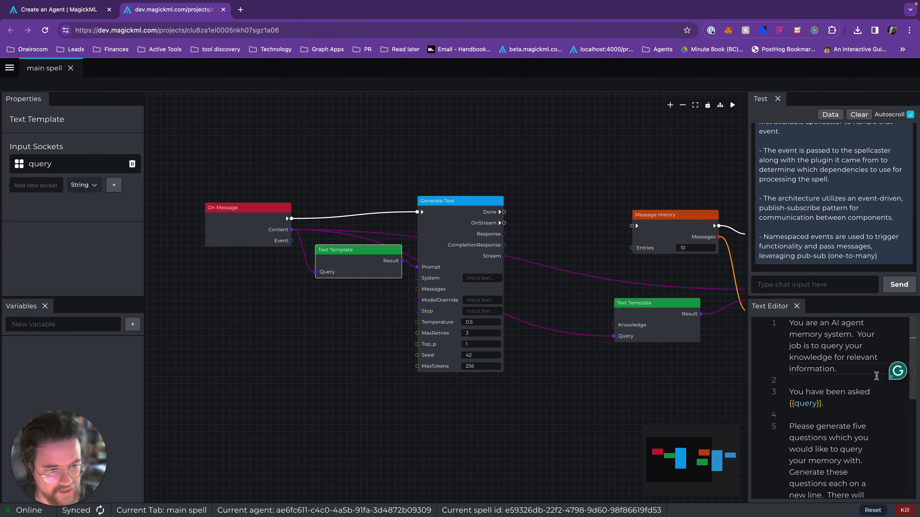
type("regarding ")
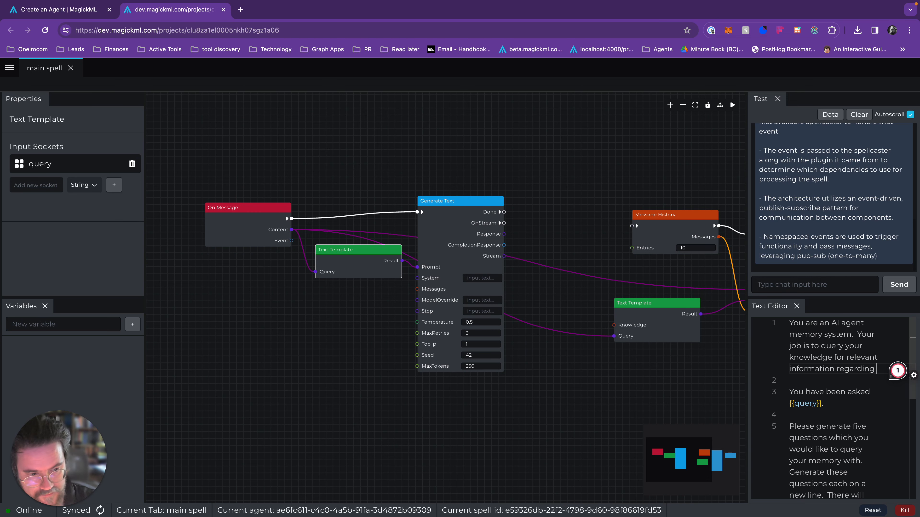
type("MagickML,")
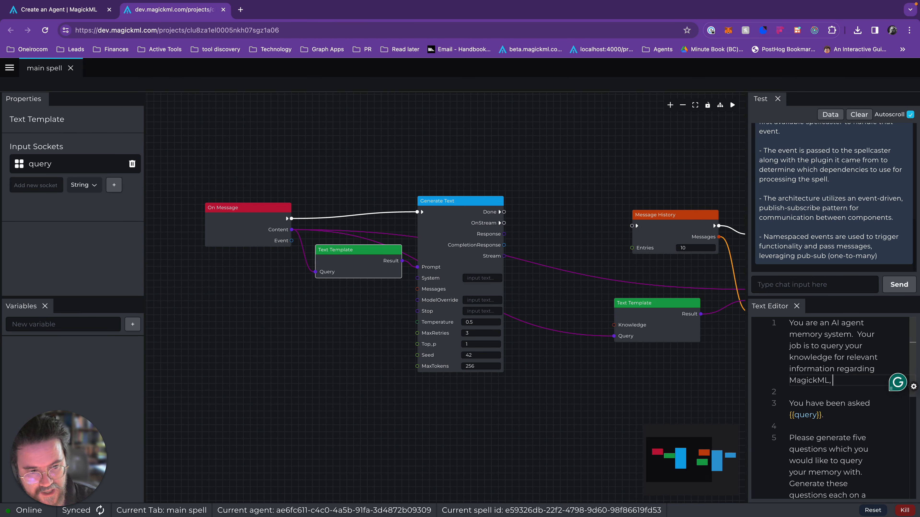
type(" a visual progr")
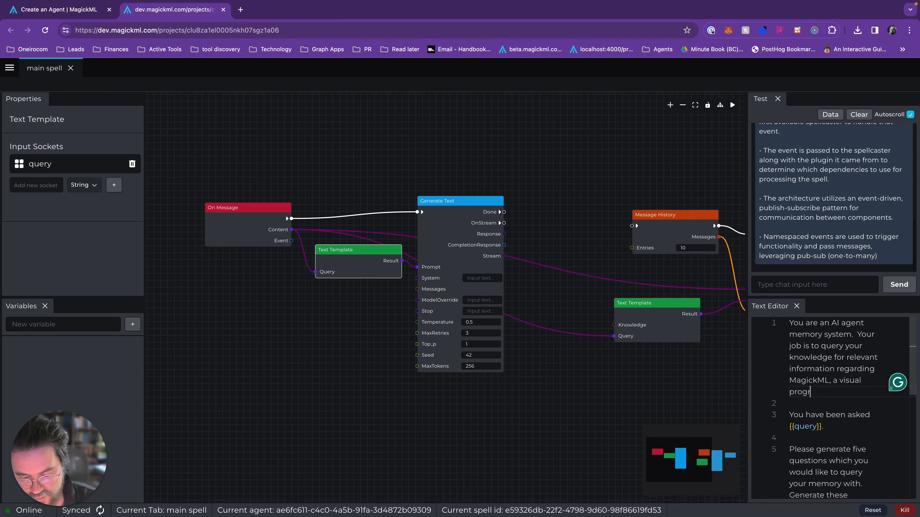
type("ammgin environme")
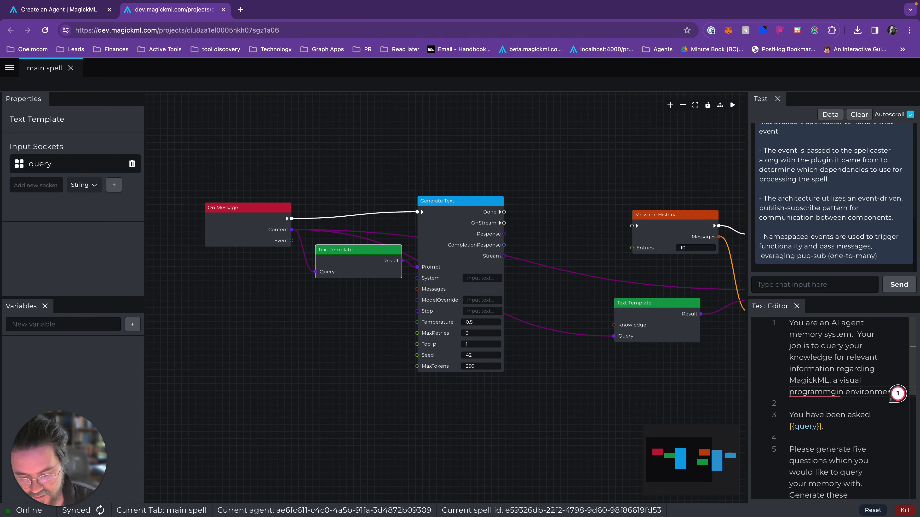
type("nt for AI Agents.")
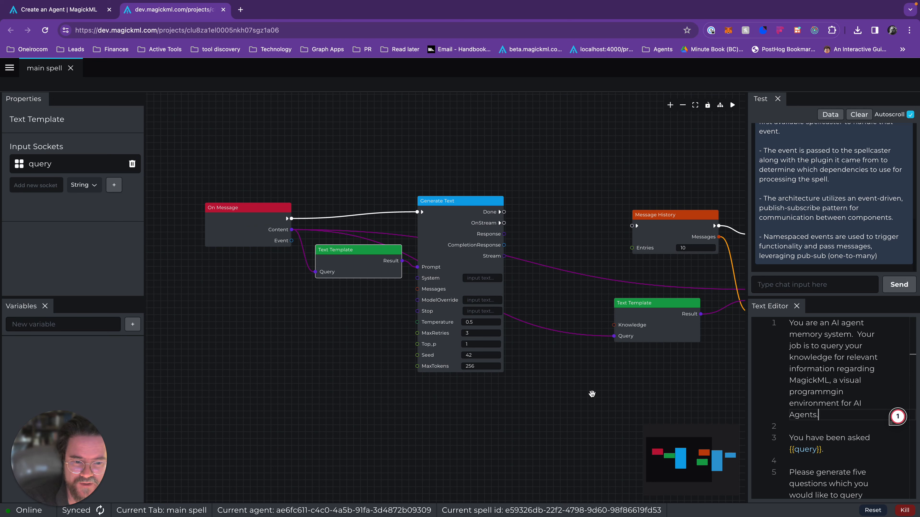
Check the wording of the knowledge Text Template, and correct "programmgin" to "programming" in the memory template.
left_click(650, 332)
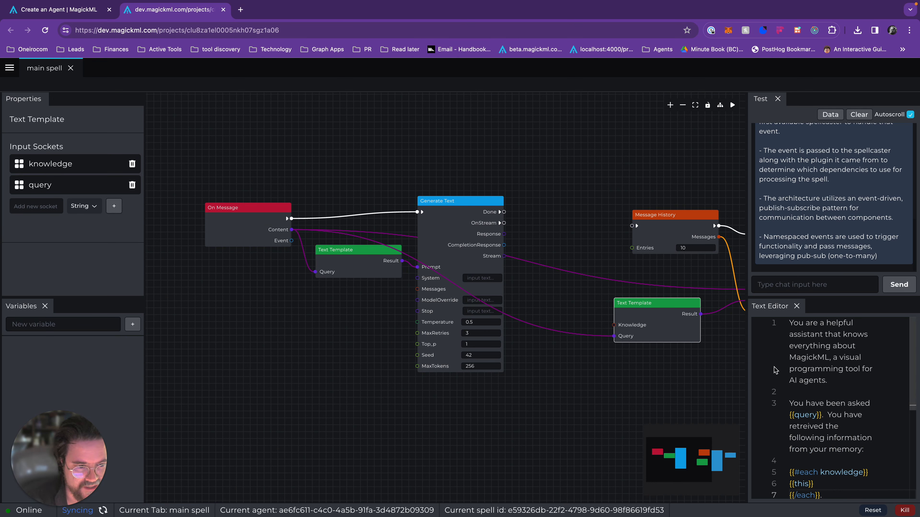
left_click(349, 275)
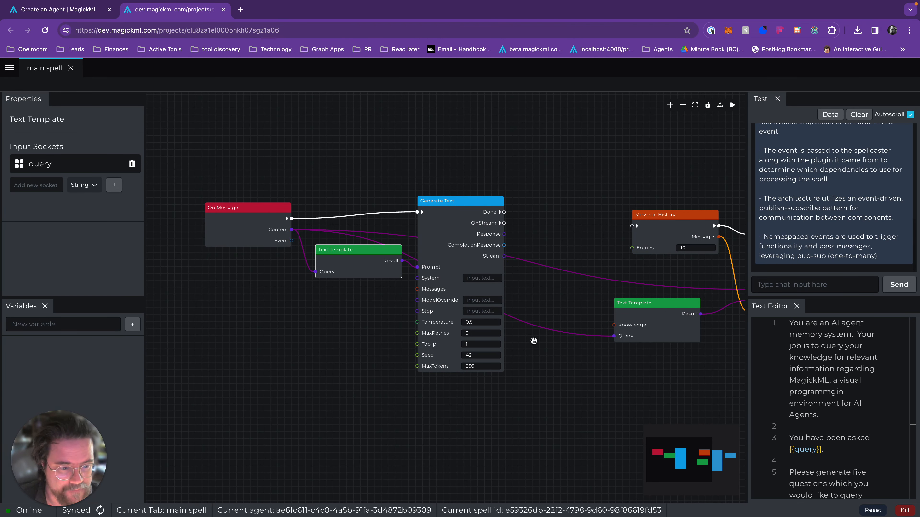
left_click(838, 392)
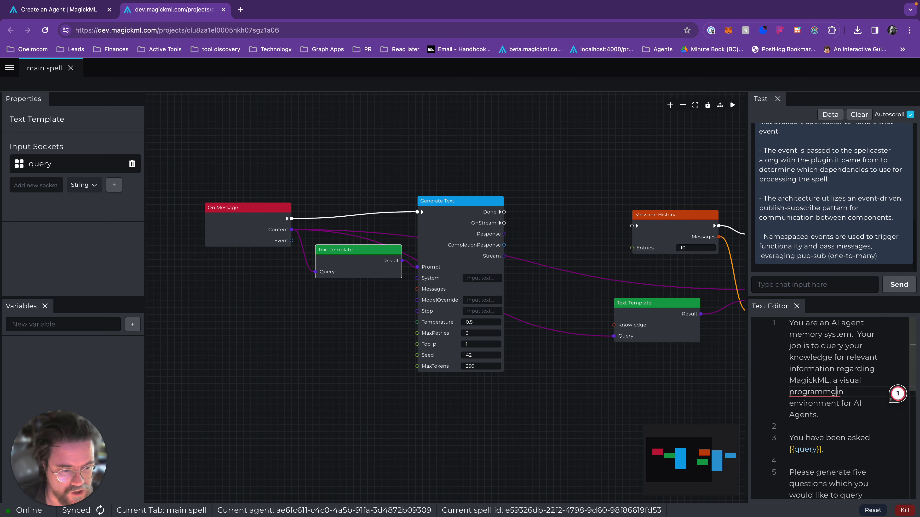
key("BackSpace")
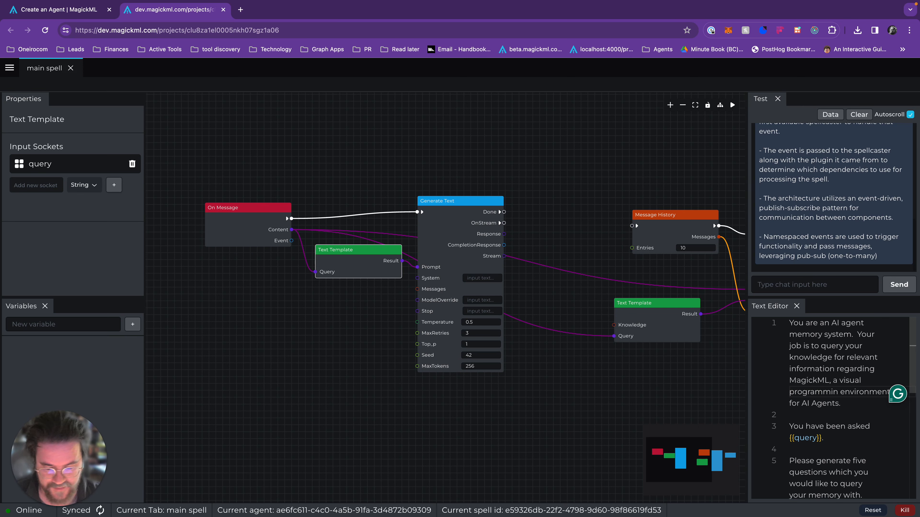
type("g")
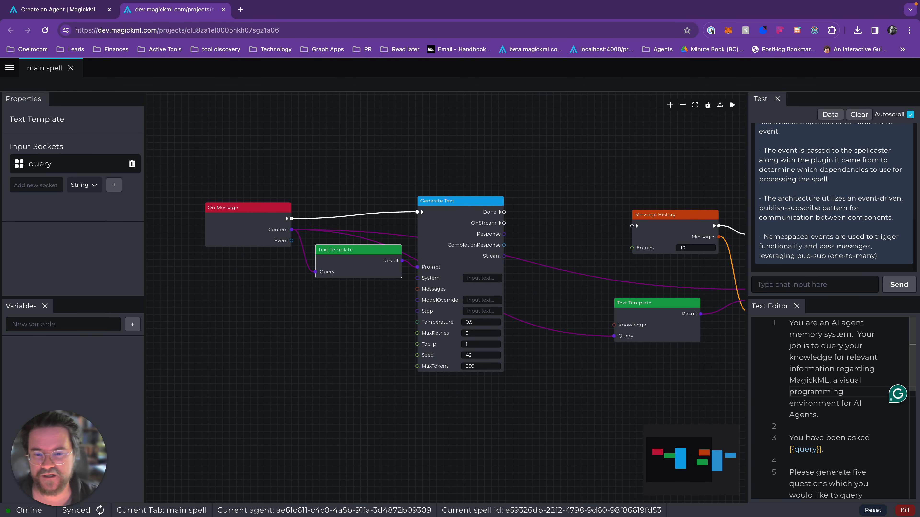
Clear the test chat and send the message "Tell me about MagickML".
left_click(859, 115)
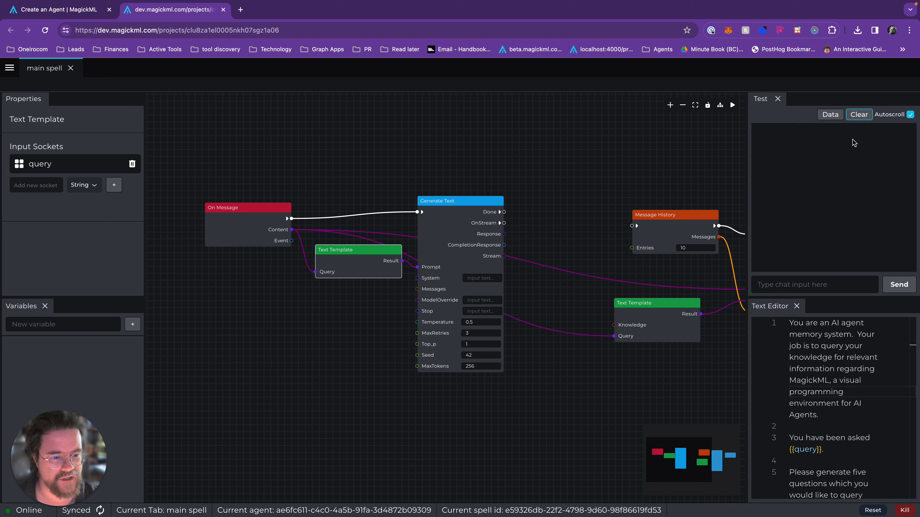
scroll(832, 386, "down", 5)
scroll(832, 387, "up", 5)
left_click(794, 285)
type("Tell me about Magic")
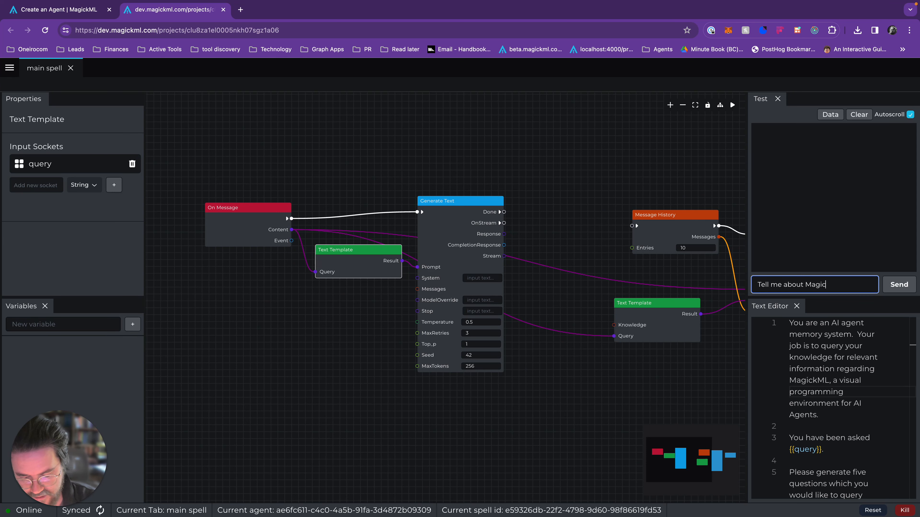
type("kML")
key("Return")
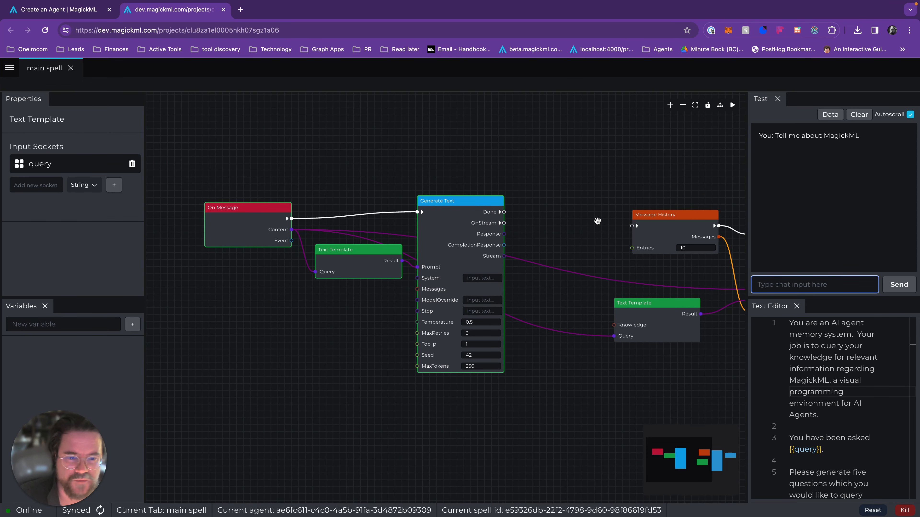
Inspect the value on the first Generate Text node's Response output.
scroll(505, 243, "down", 1)
scroll(504, 243, "up", 3)
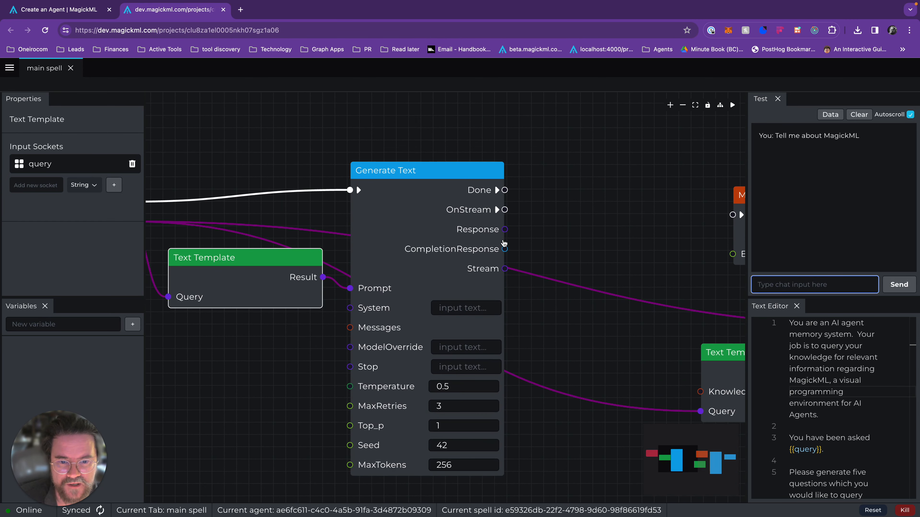
left_click(504, 230)
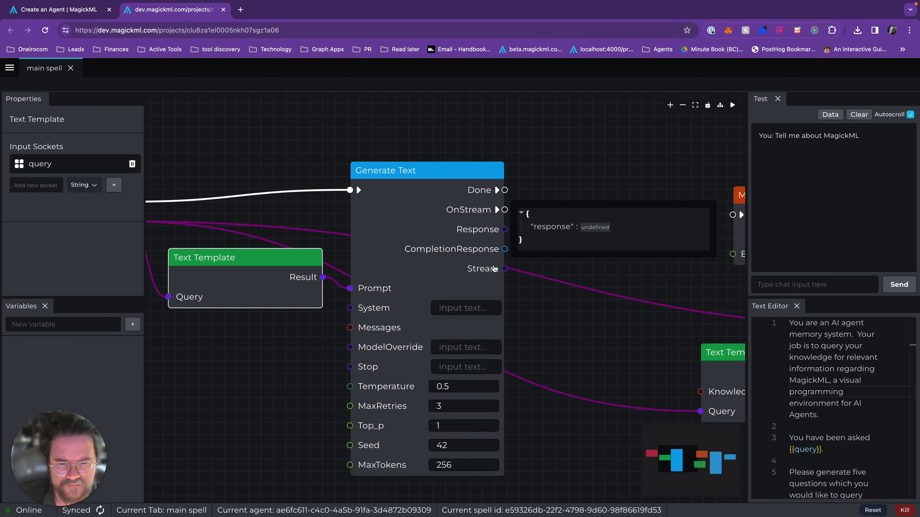
left_click(558, 265)
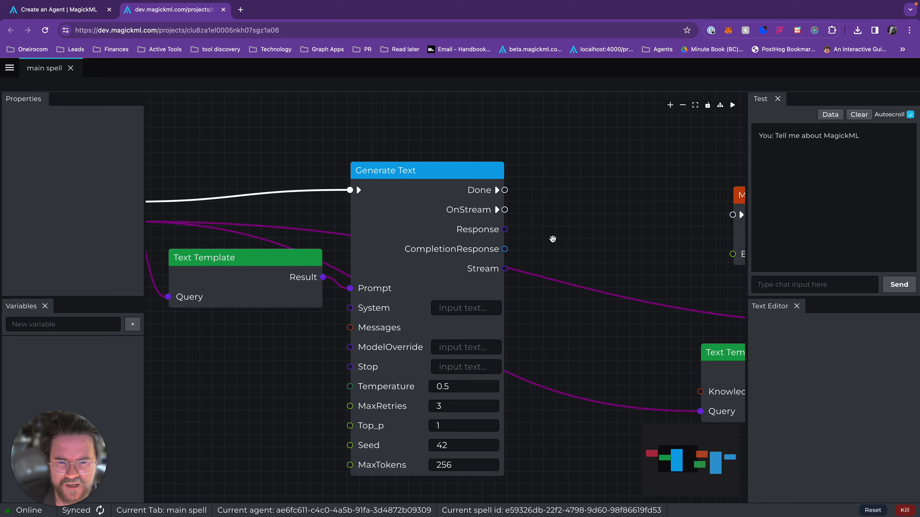
Add a magick/sendMessage node beside the first Generate Text, connecting Done to its trigger and Response to its Content.
scroll(493, 171, "down", 5)
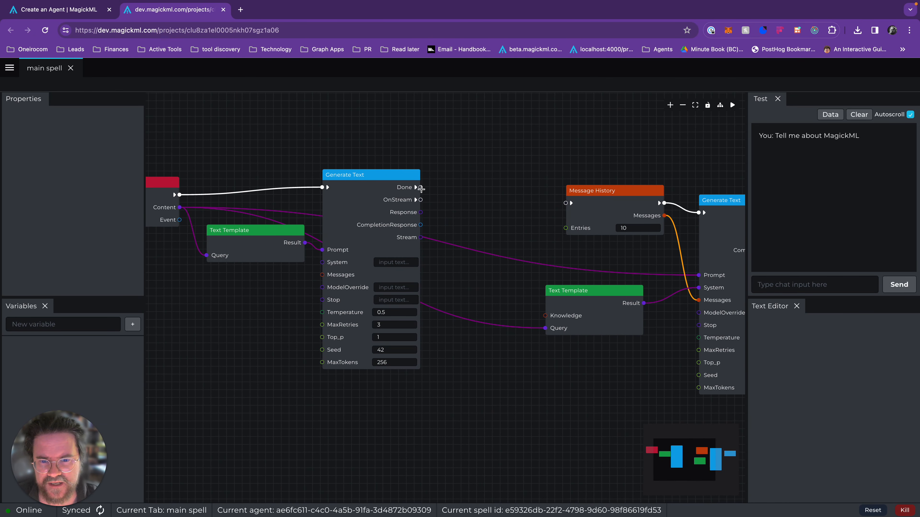
left_click_drag(512, 184, 450, 196)
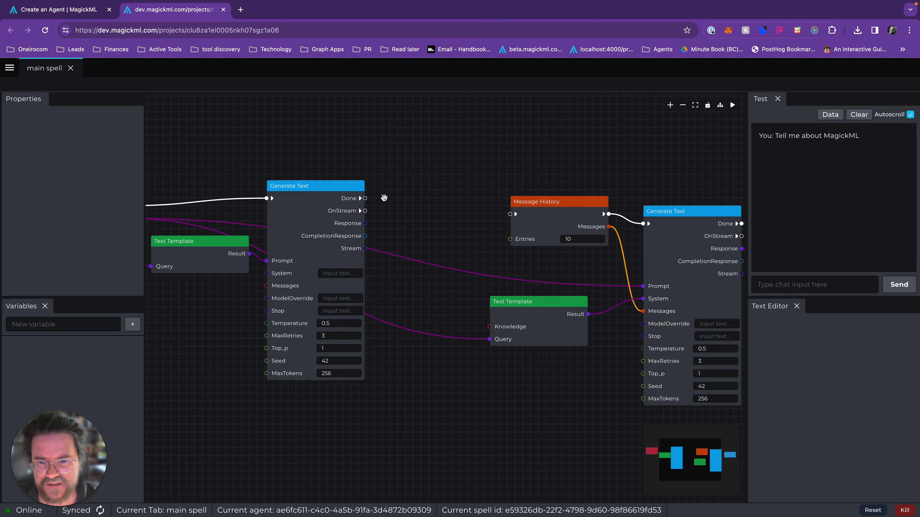
right_click(411, 193)
type("send")
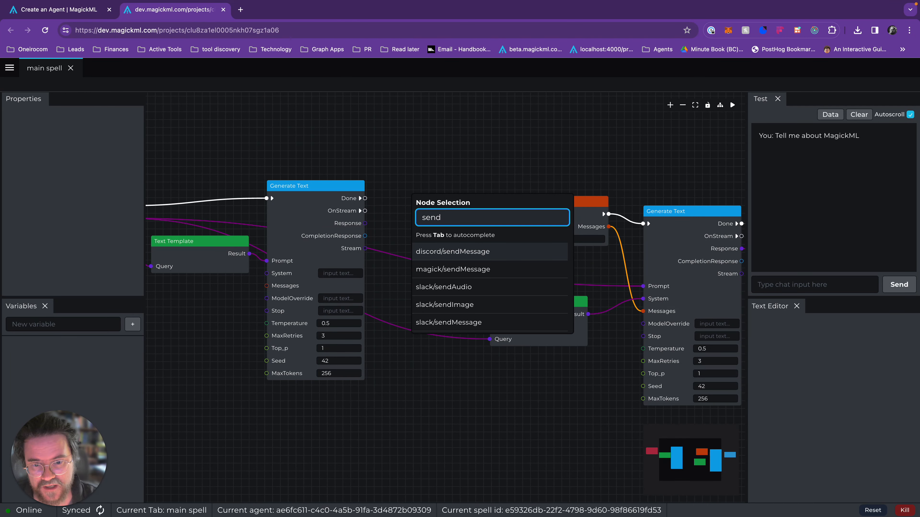
left_click(457, 271)
left_click_drag(470, 217, 439, 189)
left_click_drag(363, 198, 389, 192)
left_click_drag(365, 224, 388, 203)
Resend "Tell me about MagickML" in the test chat to try out the generated questions.
left_click(817, 289)
key("Up")
key("Return")
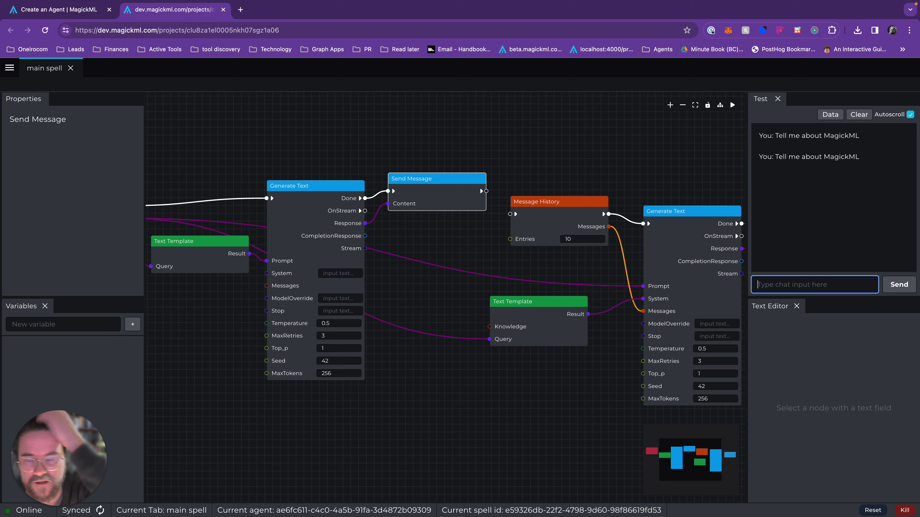
key("Up")
key("Return")
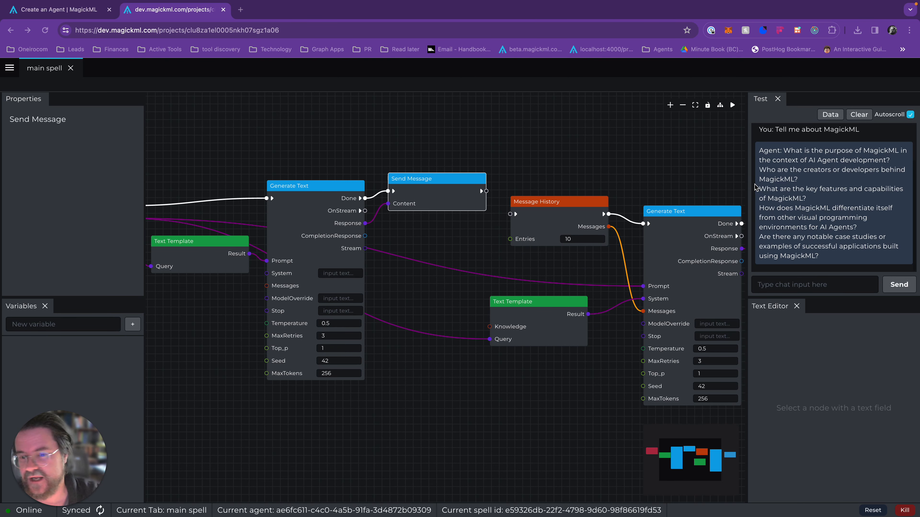
Delete the Send Message node beside the first Generate Text and shift the On Message, Text Template and first Generate Text nodes left.
right_click(409, 184)
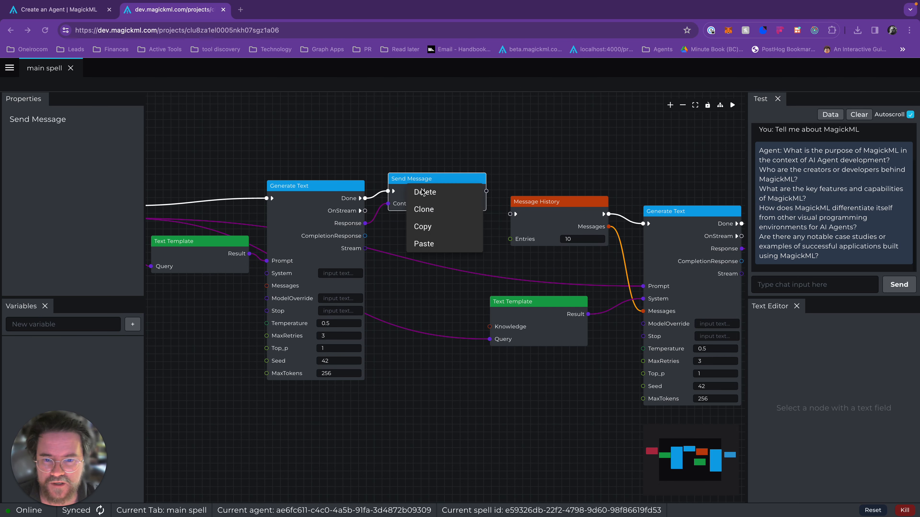
left_click(429, 195)
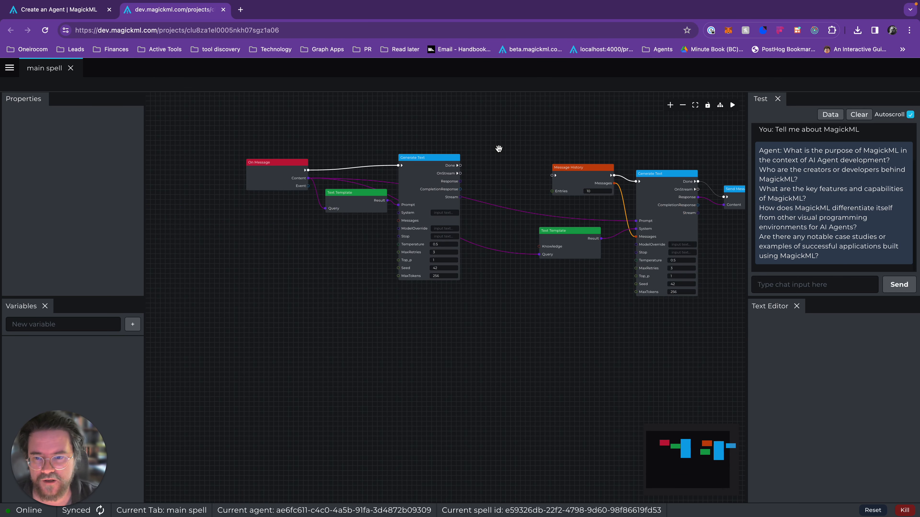
left_click_drag(262, 187, 209, 180)
left_click_drag(344, 205, 286, 203)
left_click_drag(409, 171, 349, 170)
left_click_drag(438, 168, 405, 172)
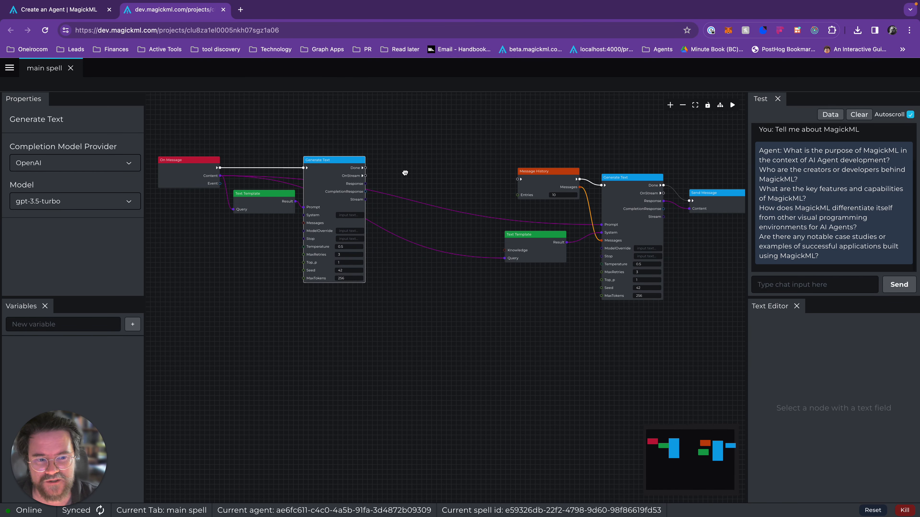
Add a logic/split/string node beside the first Generate Text and connect Response to its String input.
scroll(386, 172, "up", 5)
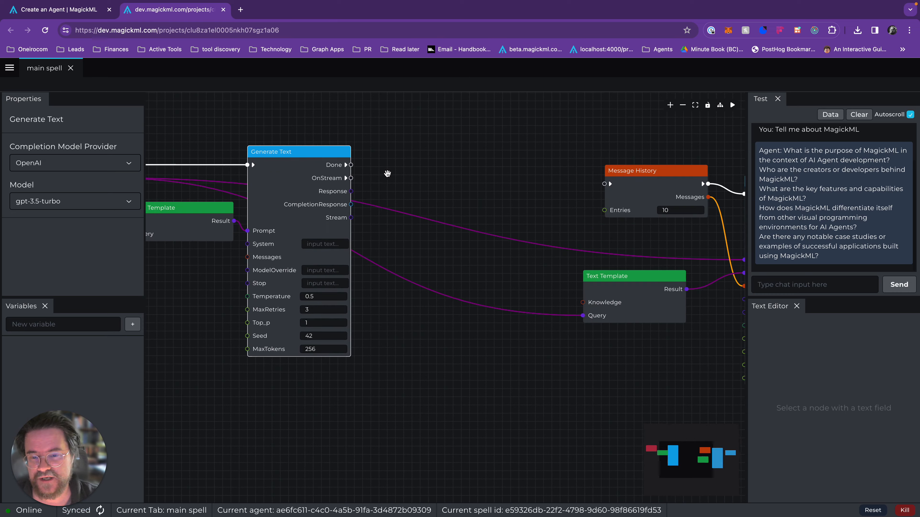
right_click(424, 174)
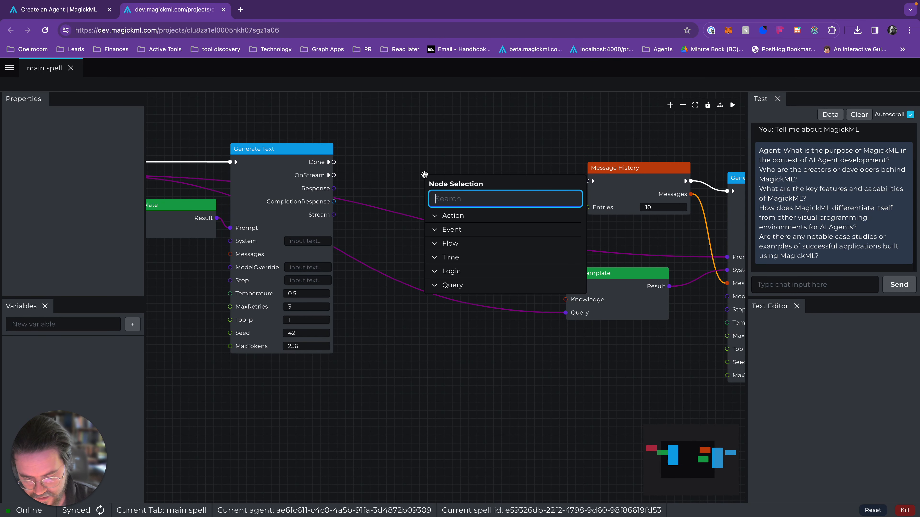
type("split")
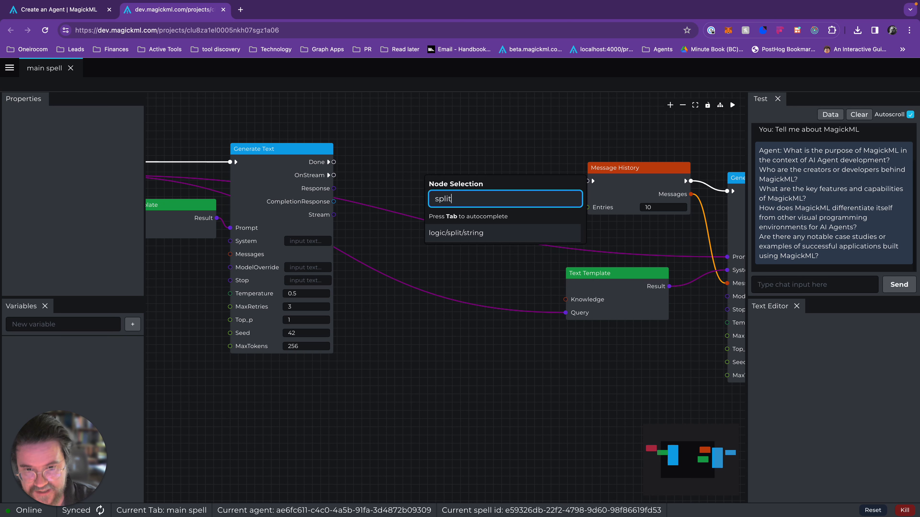
left_click(470, 233)
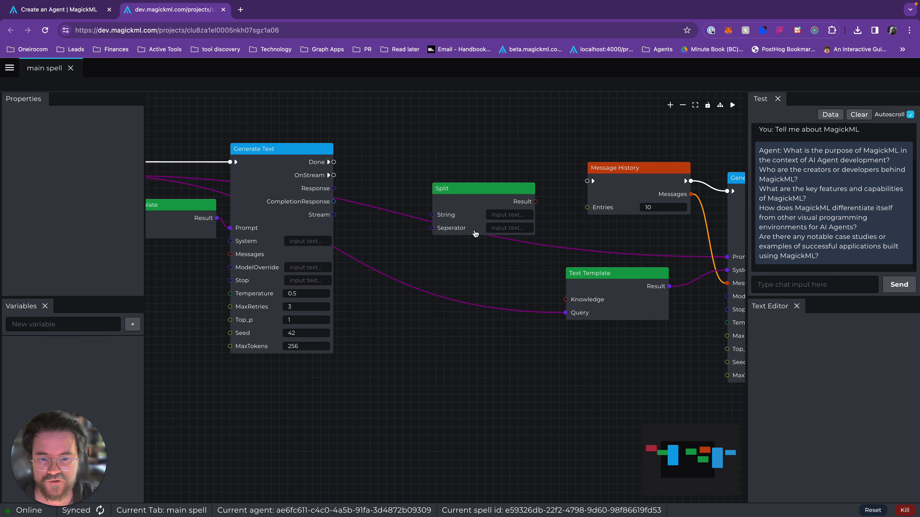
left_click_drag(469, 203, 431, 199)
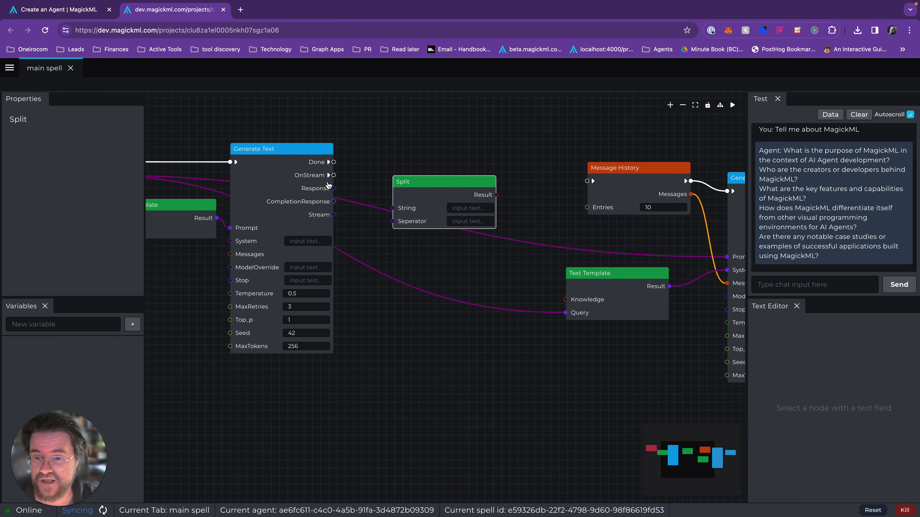
left_click_drag(334, 188, 392, 214)
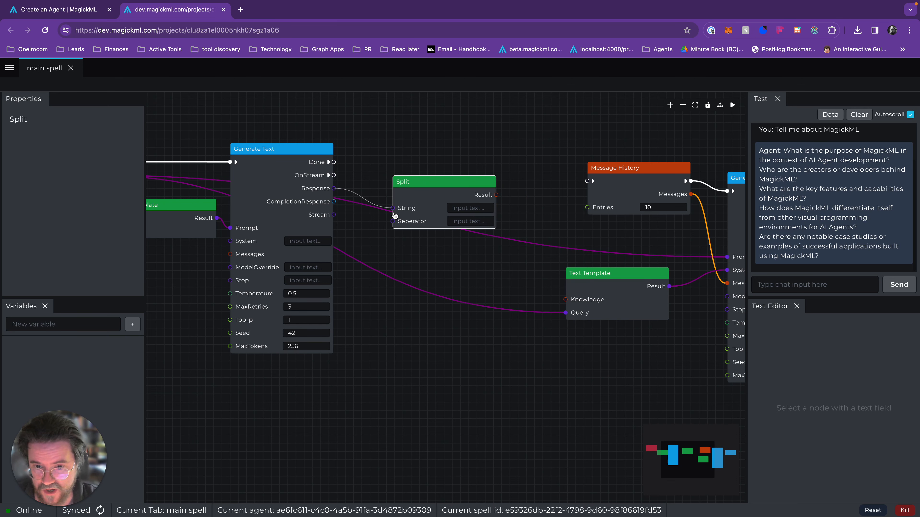
Set the Split node's separator to \n and reposition the node beside the first Generate Text.
left_click(469, 221)
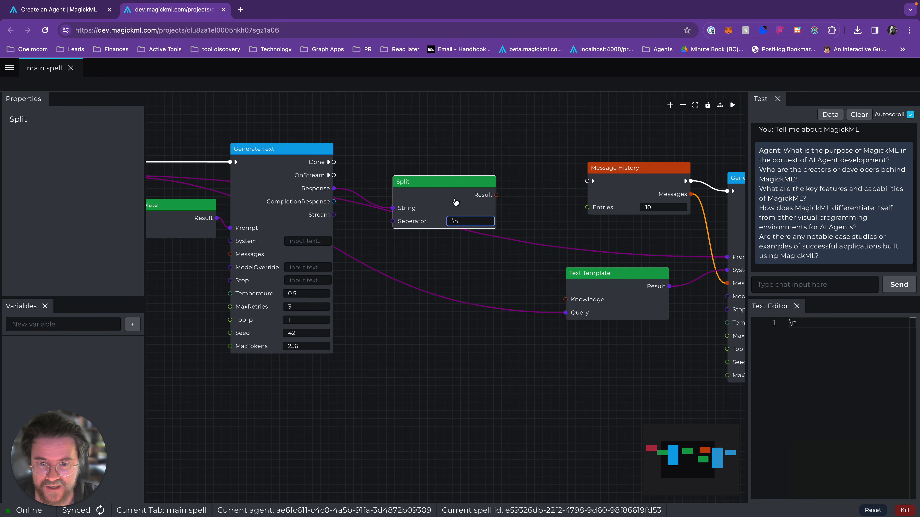
left_click_drag(460, 203, 453, 195)
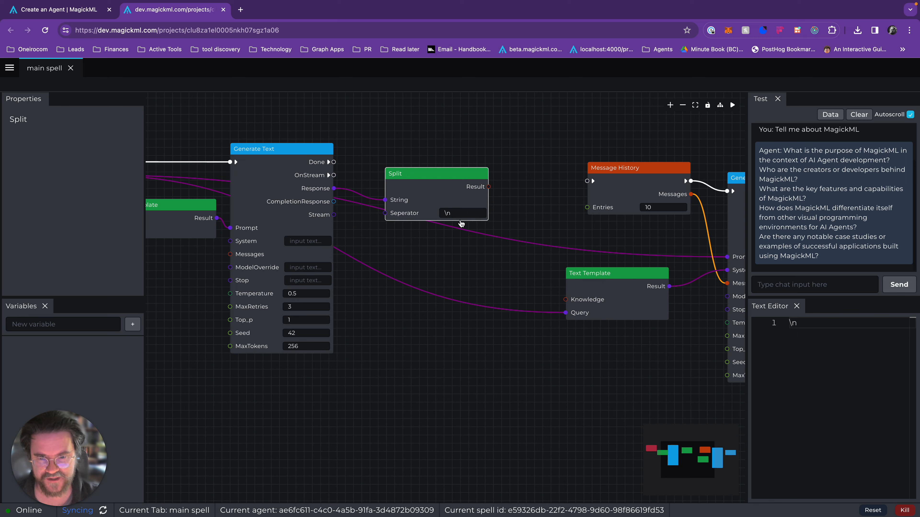
left_click_drag(438, 192, 423, 220)
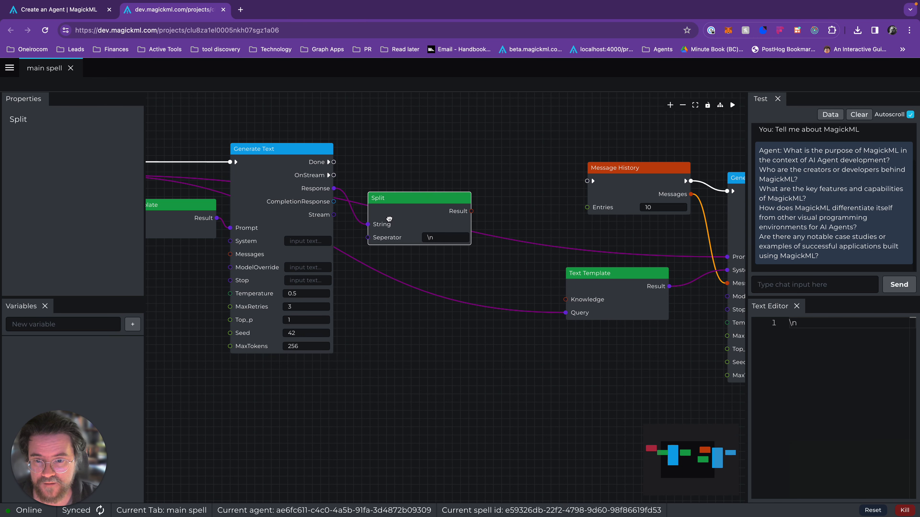
left_click_drag(381, 221, 380, 199)
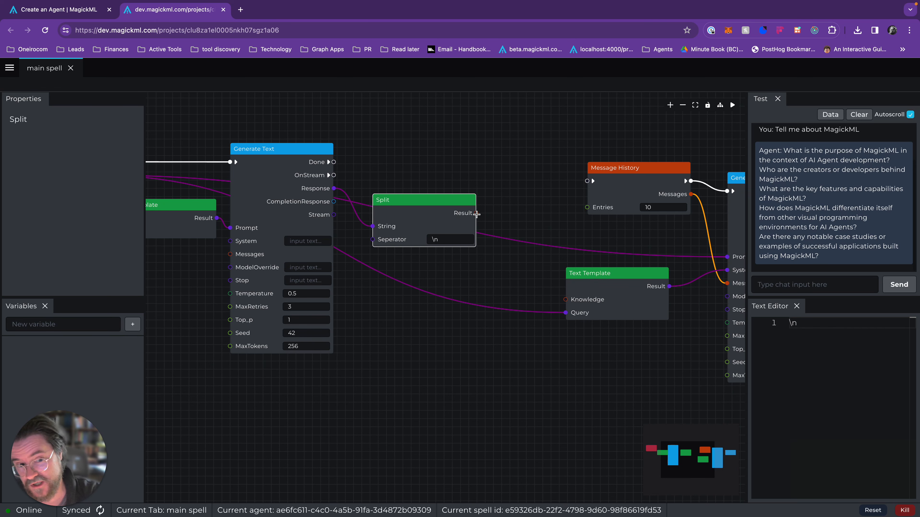
Move the Message History, second Text Template, second Generate Text and final Send Message nodes together further right to make room after Split.
scroll(528, 329, "down", 10)
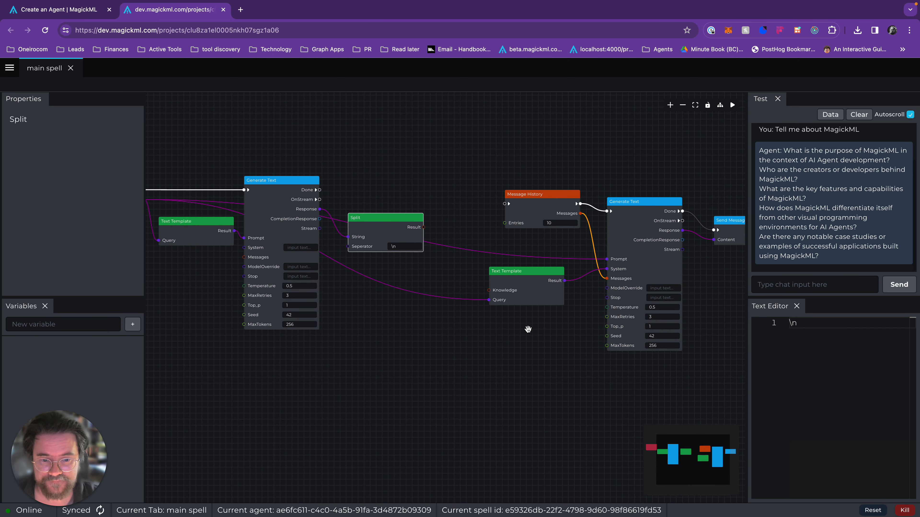
scroll(552, 339, "up", 1)
left_click_drag(497, 258, 655, 372)
left_click_drag(572, 300, 598, 296)
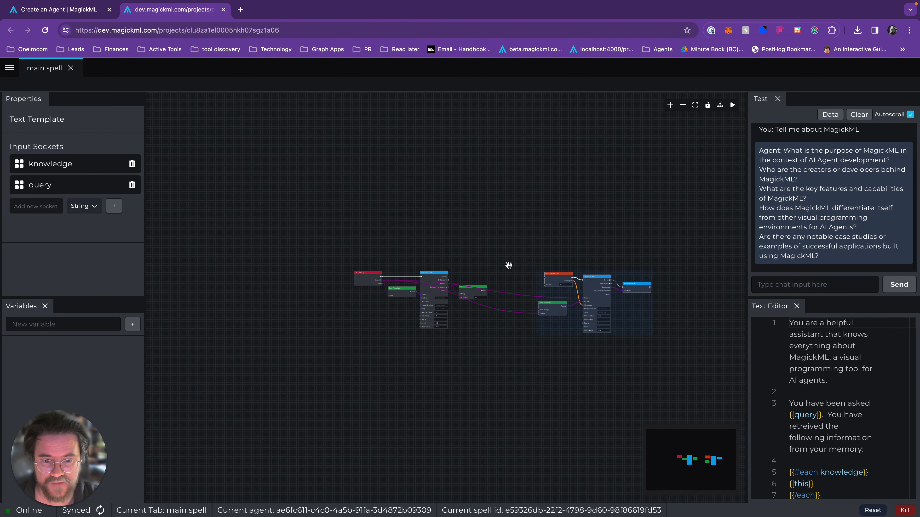
left_click(510, 266)
scroll(509, 266, "up", 1)
scroll(510, 265, "up", 3)
left_click(426, 328)
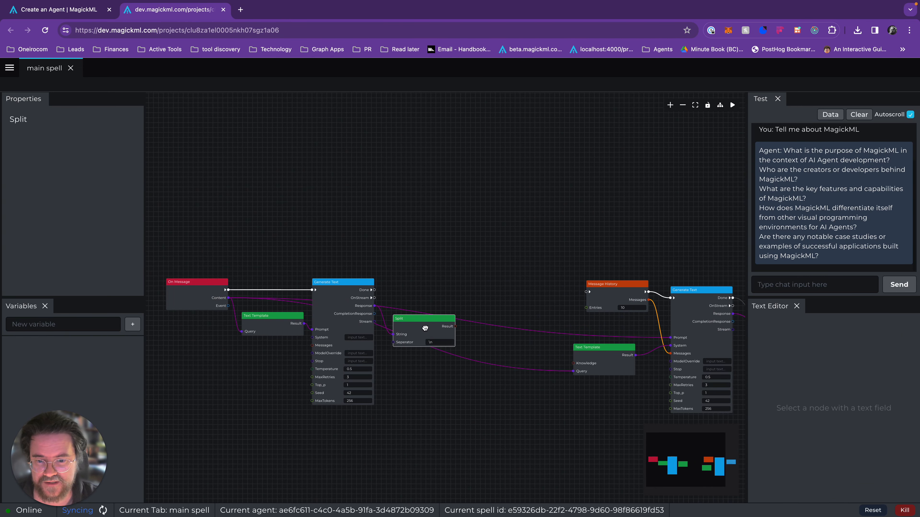
Add an action/knowledge/searchMany node after the Split node and connect Split's Result to its Queries.
right_click(499, 298)
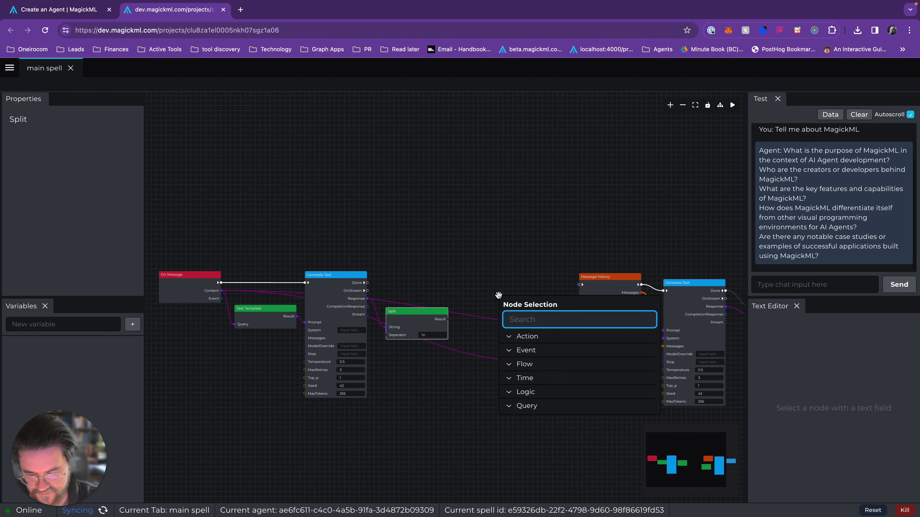
type("sea")
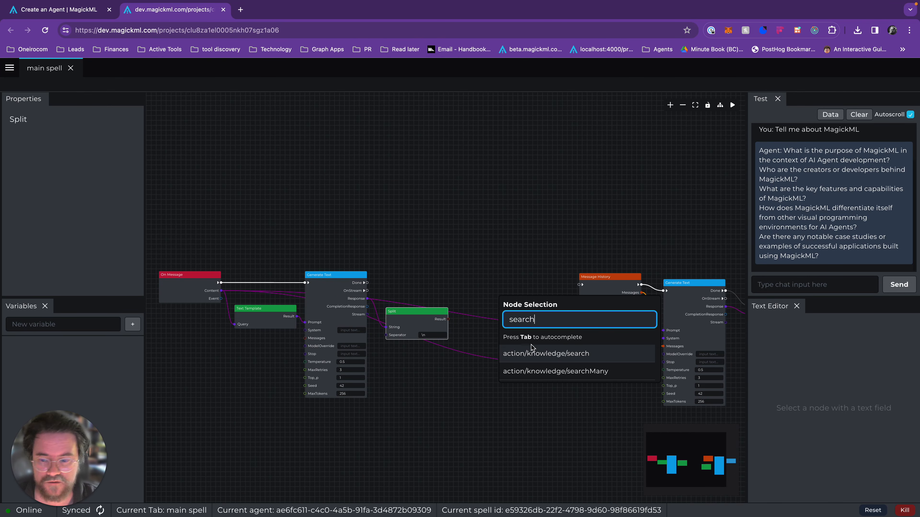
type("rch")
left_click(540, 372)
scroll(520, 328, "up", 3)
left_click_drag(521, 329, 467, 291)
left_click_drag(371, 231, 440, 217)
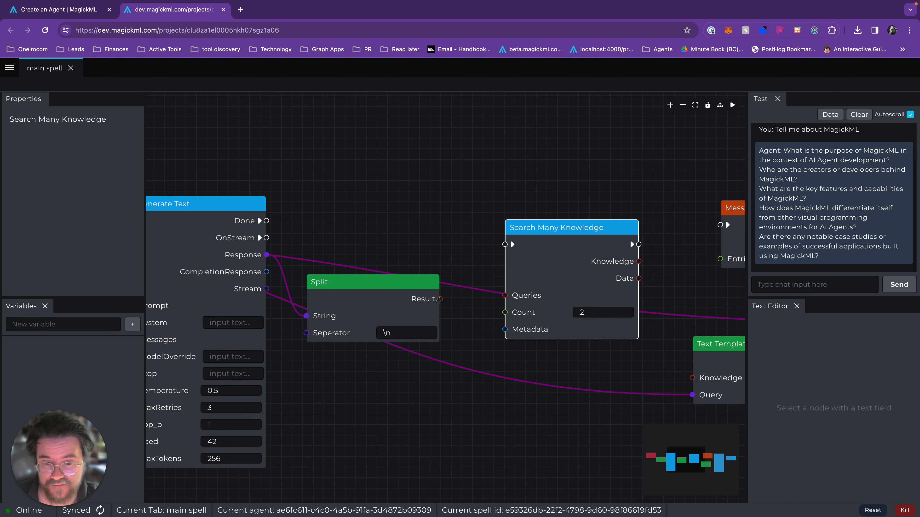
left_click_drag(440, 299, 543, 276)
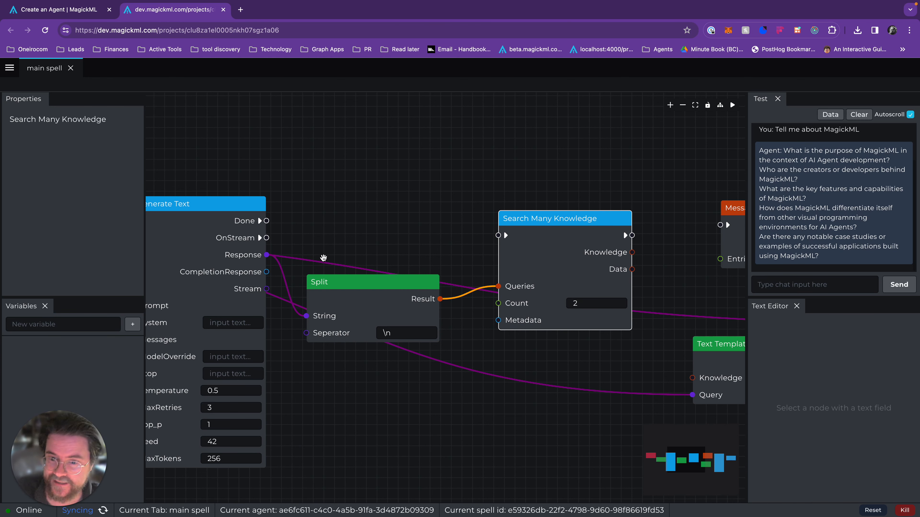
Route the execution flow from the first Generate Text's Done through Search Many Knowledge into Message History.
left_click_drag(267, 220, 499, 228)
scroll(442, 178, "down", 3)
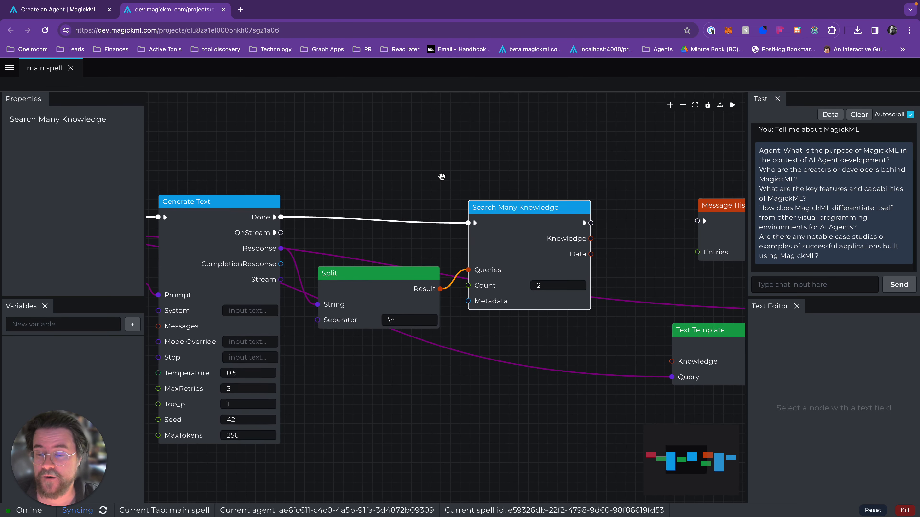
scroll(588, 260, "right", 1)
scroll(588, 260, "right", 5)
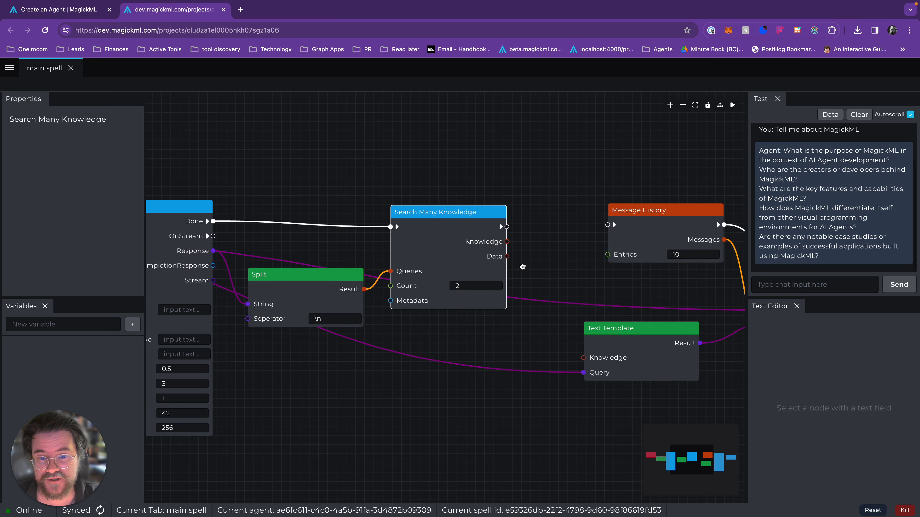
left_click_drag(620, 234, 606, 232)
left_click_drag(472, 228, 559, 223)
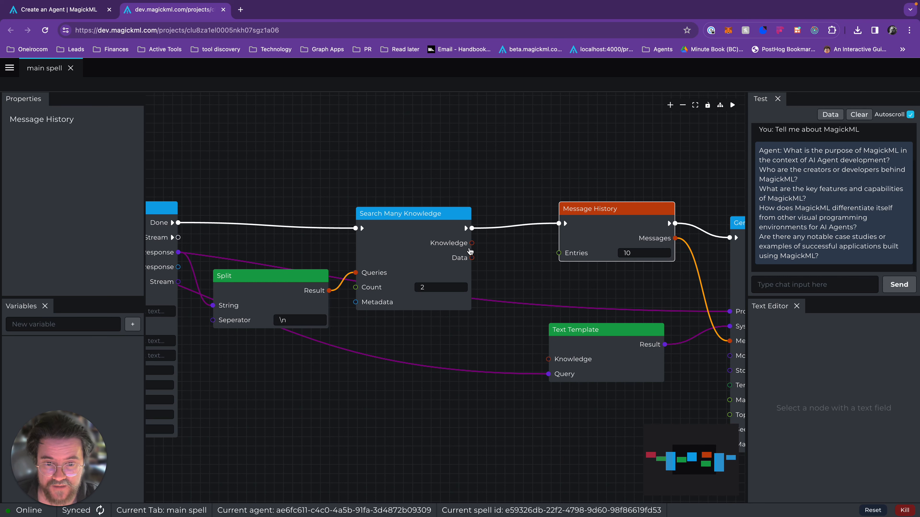
Connect Search Many Knowledge's Knowledge output to the Knowledge input of the second Text Template.
left_click_drag(472, 243, 578, 345)
scroll(578, 345, "down", 5)
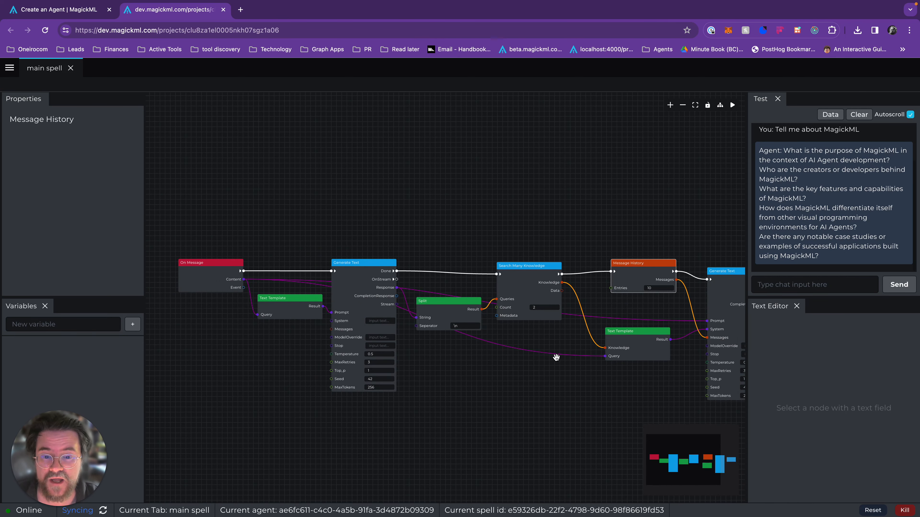
scroll(482, 394, "up", 2)
left_click_drag(443, 401, 503, 405)
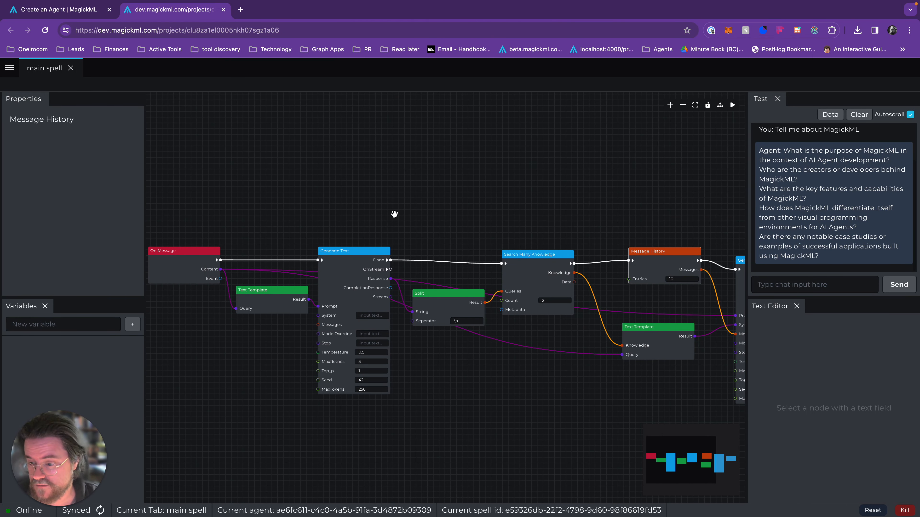
left_click_drag(340, 186, 309, 161)
scroll(382, 208, "right", 1)
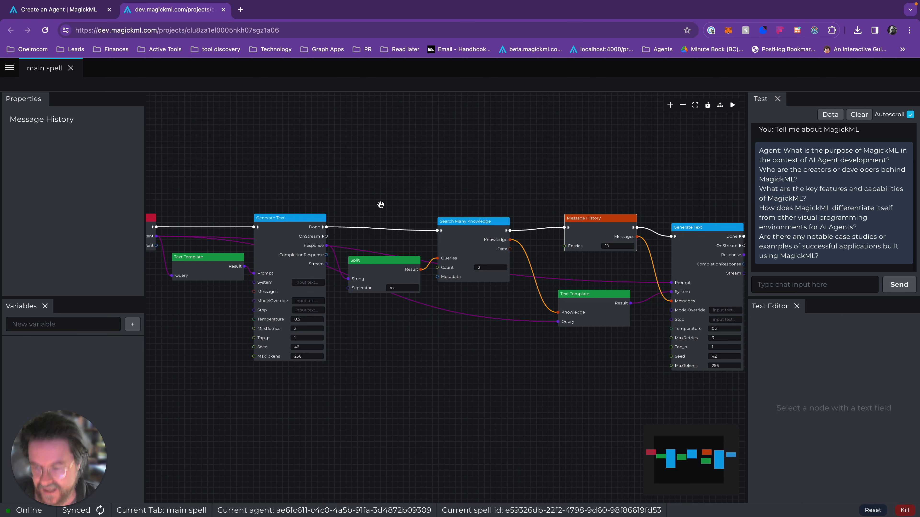
scroll(380, 205, "up", 1)
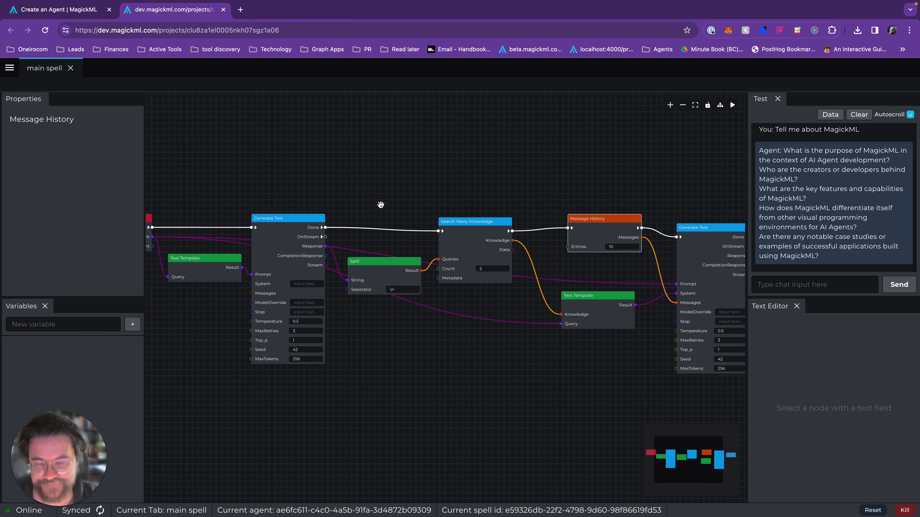
Clear the test chat, send "Tell me about MagickML" and read the agent's reply.
left_click(859, 114)
left_click(782, 284)
type("Tell me about MagickML")
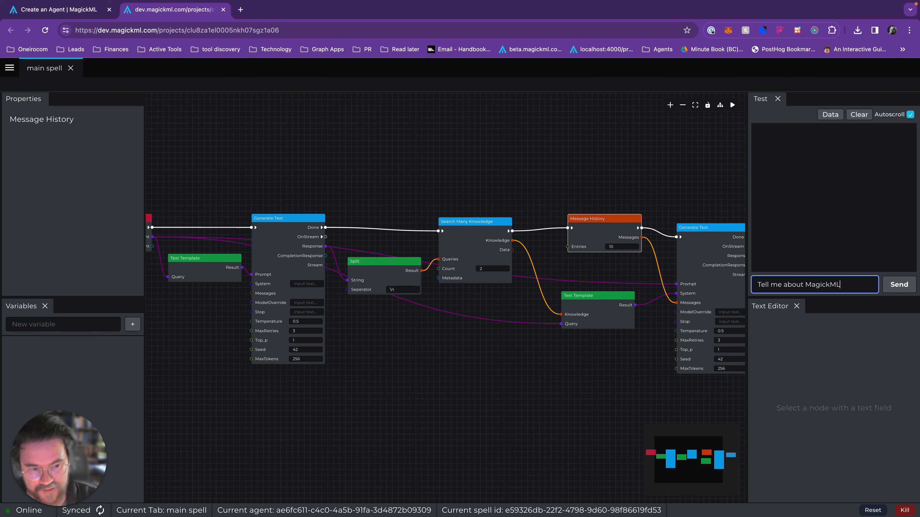
key("Return")
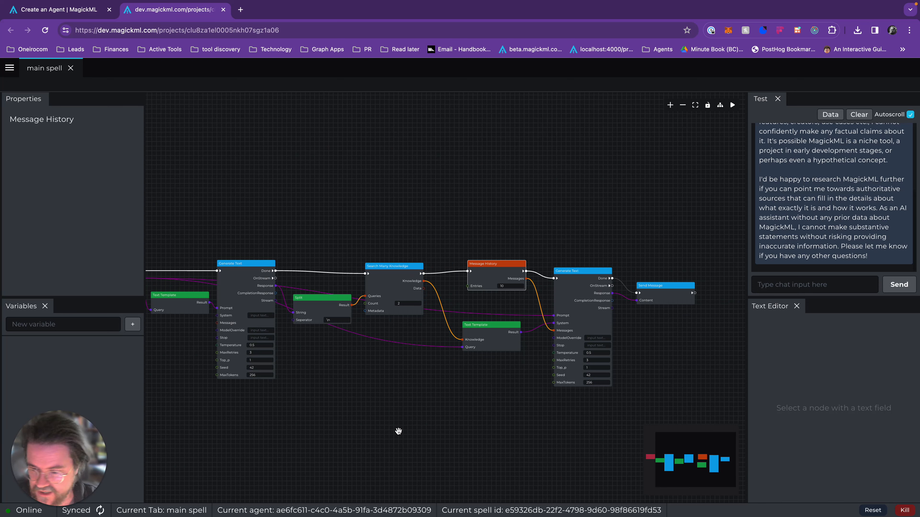
scroll(839, 212, "up", 4)
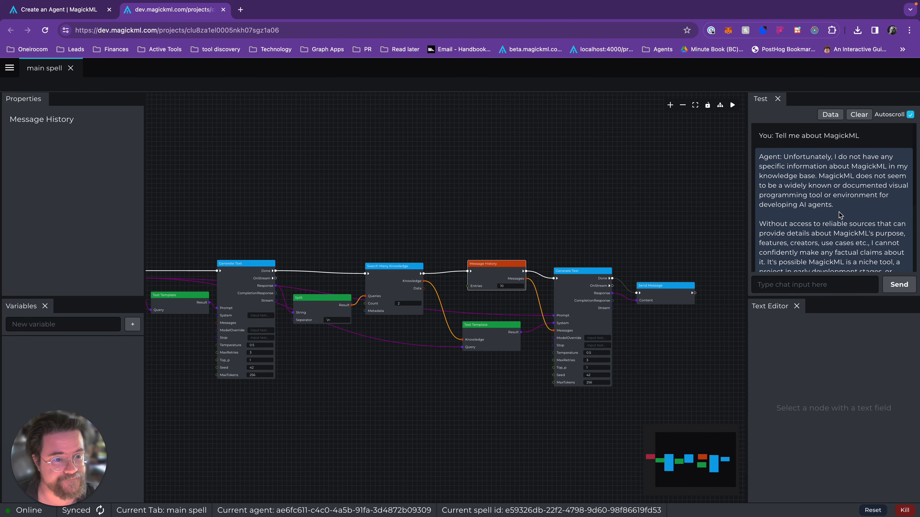
scroll(844, 218, "down", 1)
Inspect the value on Search Many Knowledge's Knowledge output.
scroll(470, 298, "down", 3)
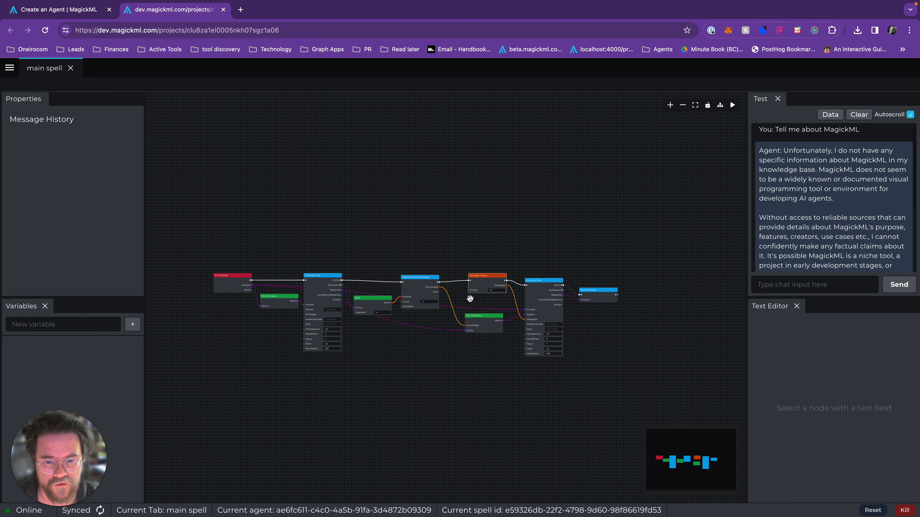
scroll(470, 298, "up", 3)
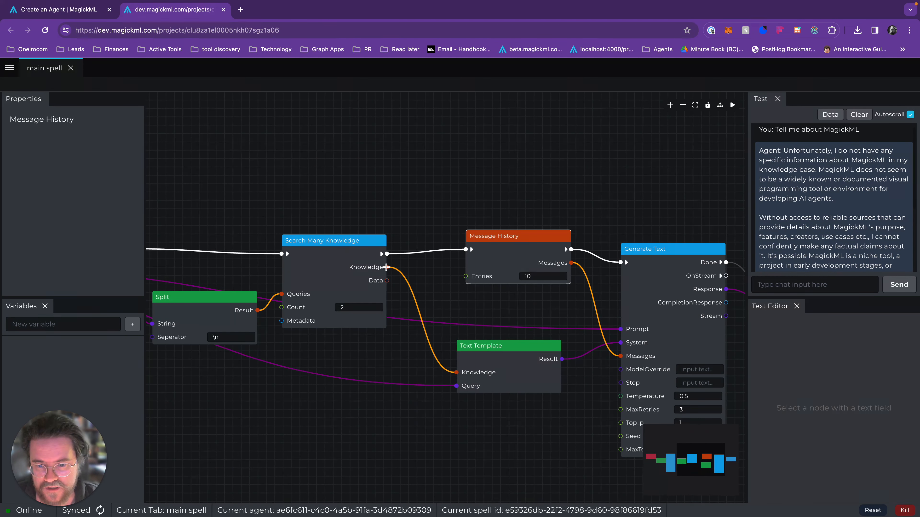
mouse_move(387, 267)
left_click(488, 267)
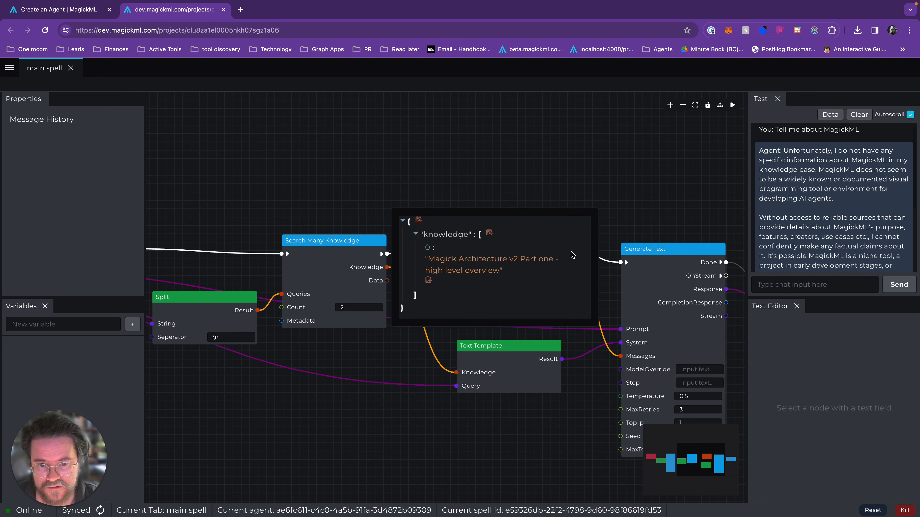
Inspect the value on the Split node's Result output.
left_click_drag(322, 191, 437, 168)
scroll(437, 169, "up", 2)
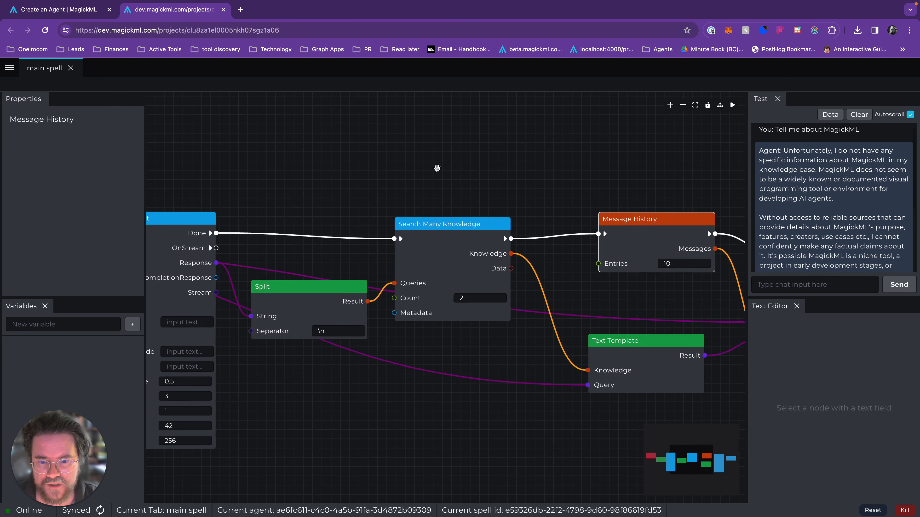
mouse_move(364, 304)
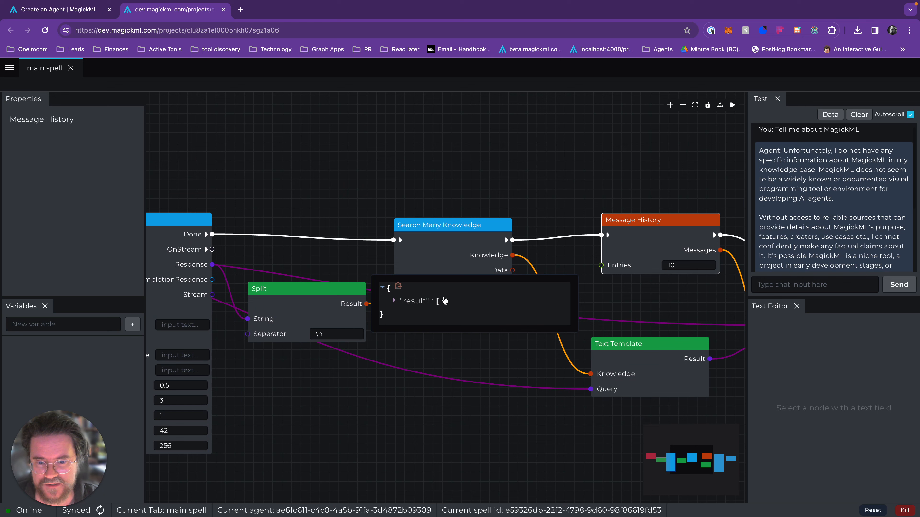
left_click(442, 304)
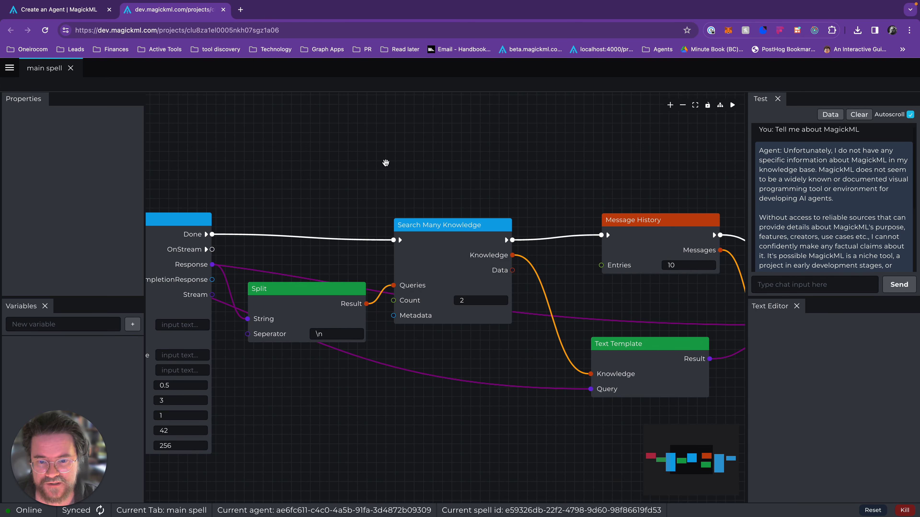
Shift the Search Many Knowledge node slightly towards Message History and set its Count to 5.
left_click_drag(436, 281, 449, 281)
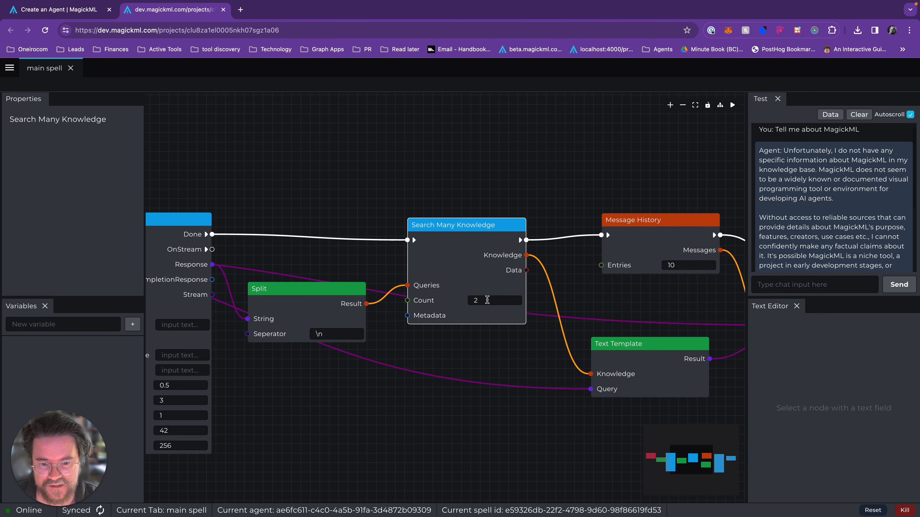
left_click(487, 301)
type("5")
left_click(493, 202)
scroll(546, 186, "down", 5)
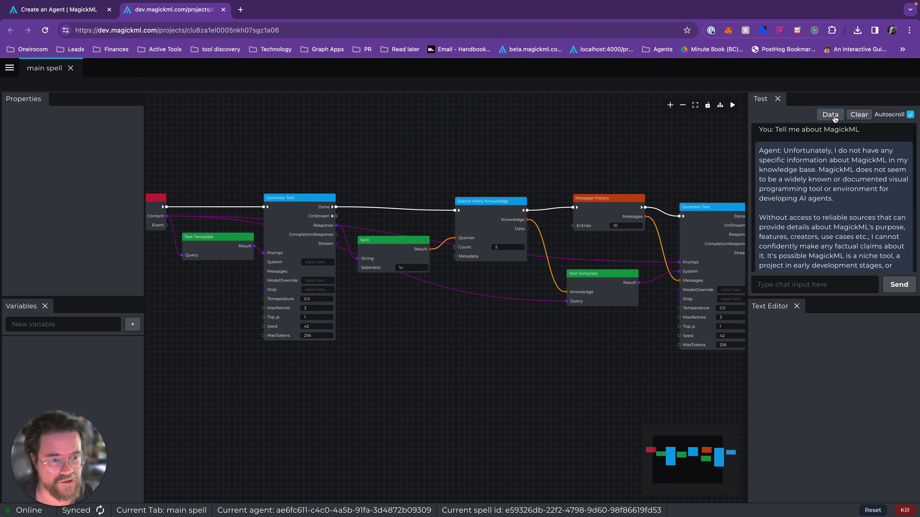
Clear the test chat, resend "Tell me about MagickML" and follow the run through the graph's nodes.
left_click(859, 115)
left_click(788, 289)
key("Up")
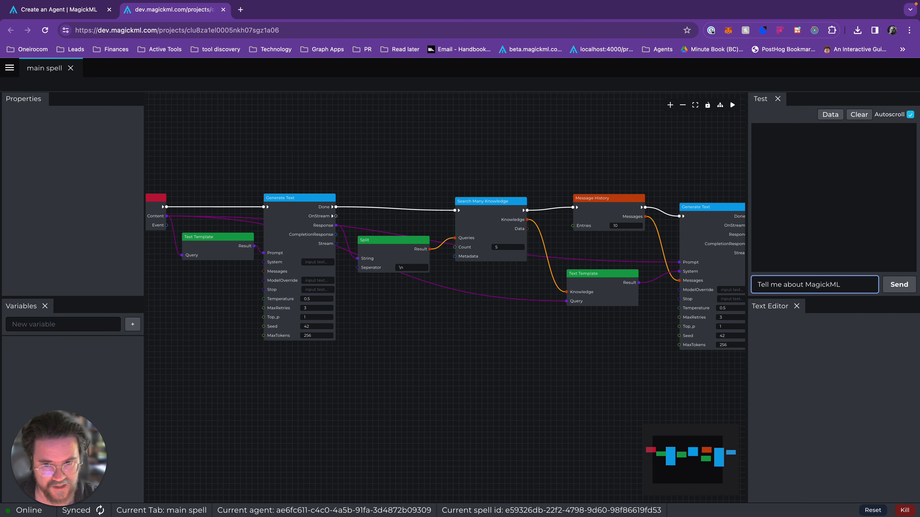
key("Return")
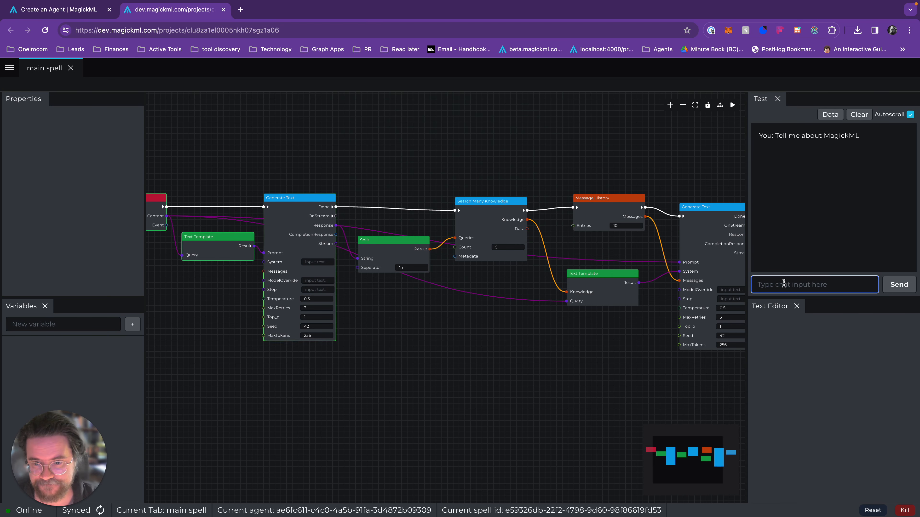
scroll(477, 267, "up", 3)
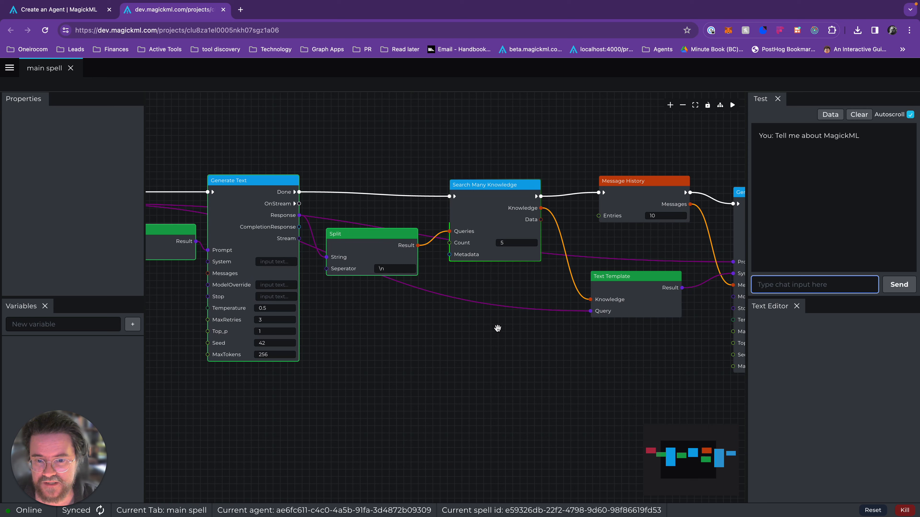
scroll(581, 408, "down", 1)
left_click_drag(581, 408, 510, 407)
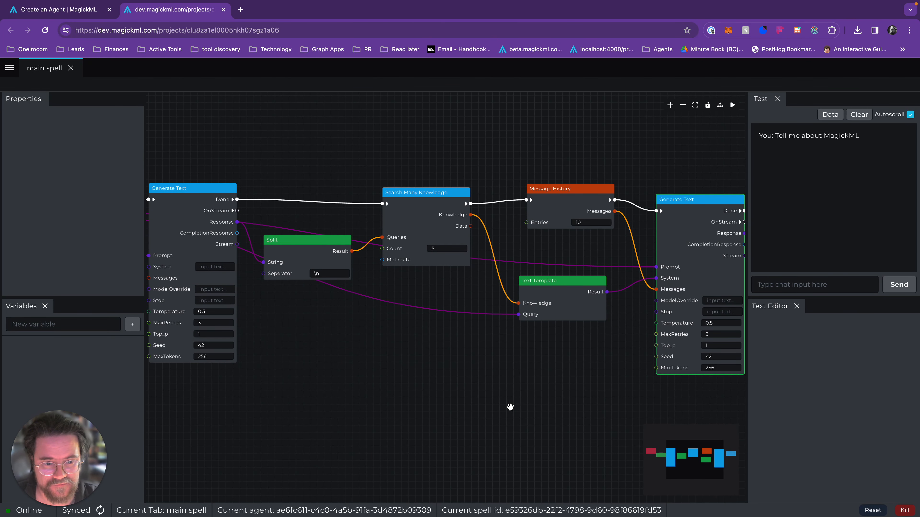
left_click_drag(443, 364, 297, 361)
scroll(297, 361, "down", 4)
scroll(768, 194, "up", 6)
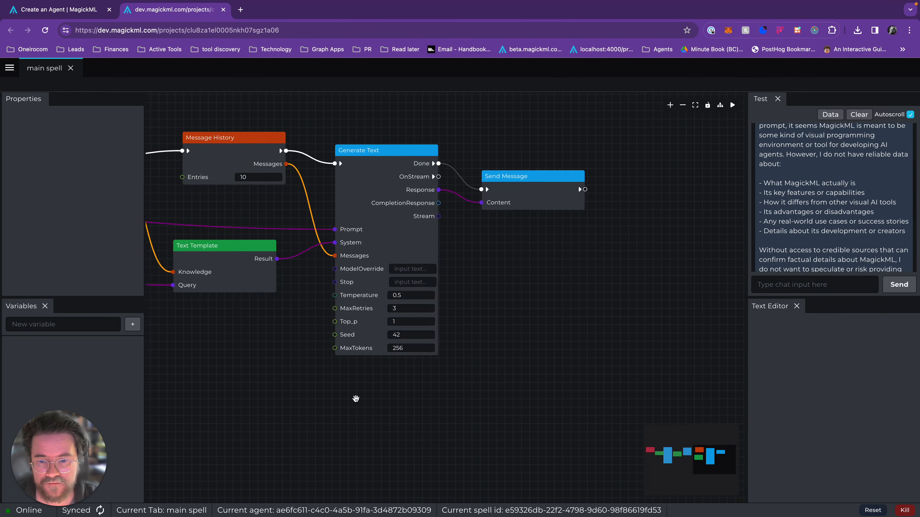
Expand and read all the entries on Search Many Knowledge's Knowledge output.
left_click_drag(355, 399, 612, 399)
left_click_drag(412, 328, 451, 411)
left_click(413, 249)
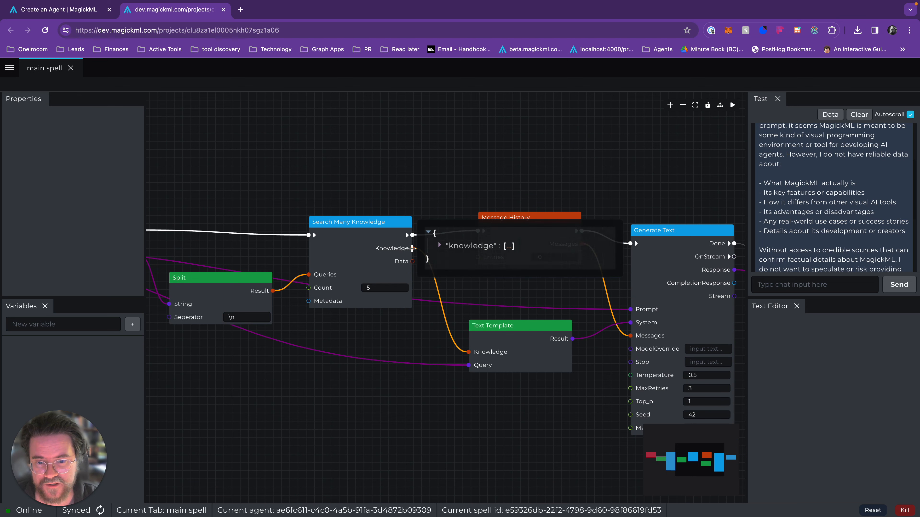
left_click(492, 248)
left_click(503, 225)
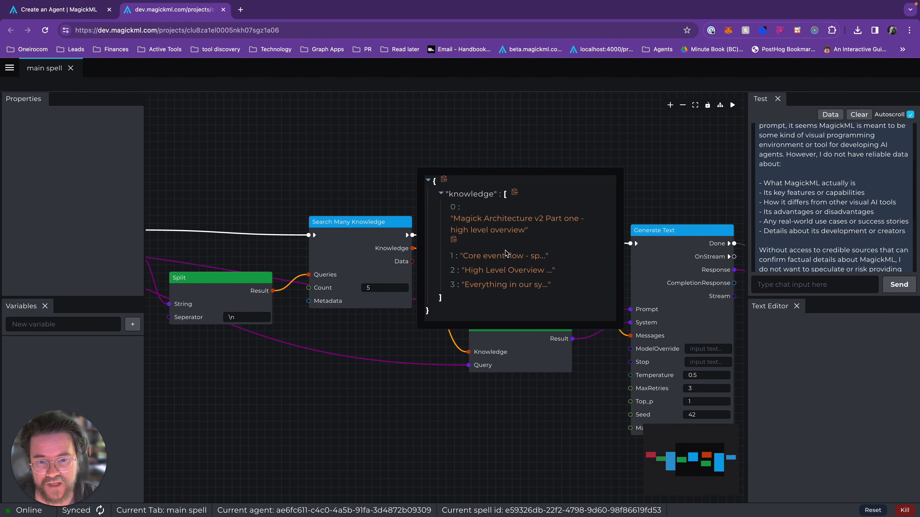
left_click(507, 254)
left_click(503, 227)
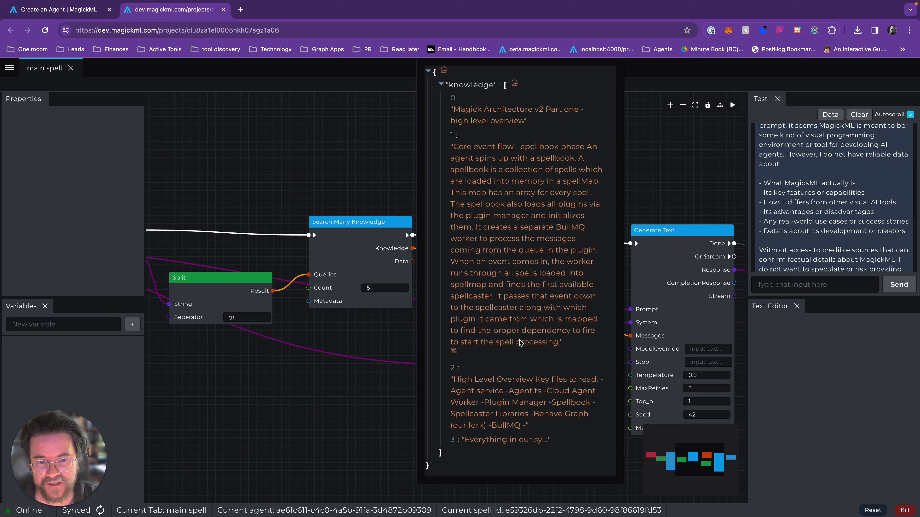
left_click(493, 435)
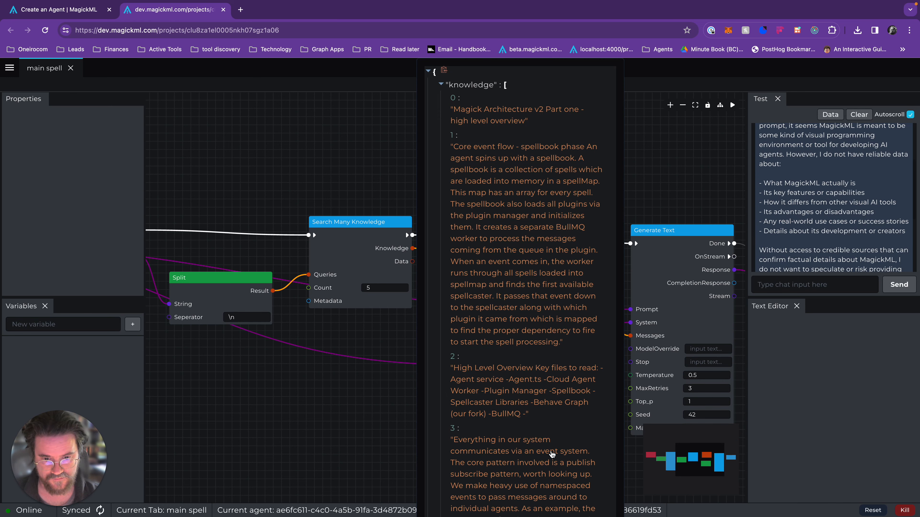
left_click(305, 426)
Set the Count of the Search Many Knowledge node to 10.
scroll(305, 426, "down", 3)
left_click_drag(305, 426, 415, 401)
left_click(475, 299)
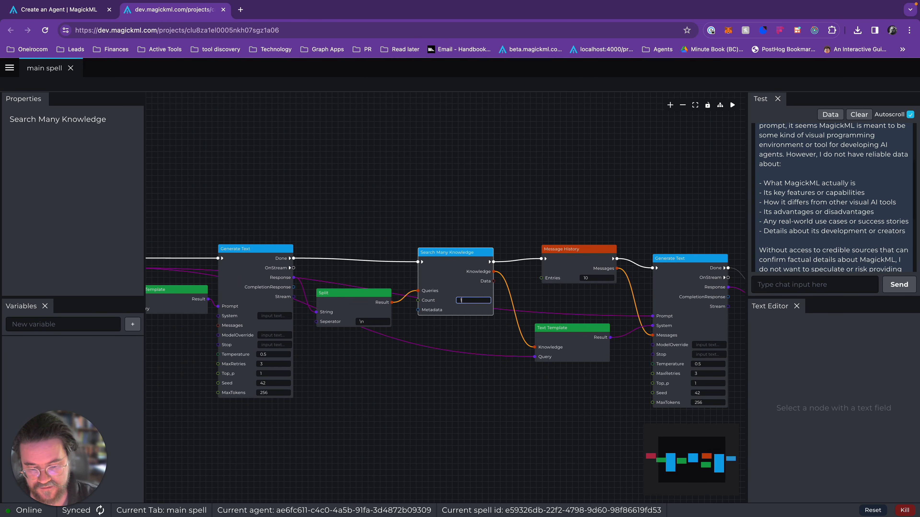
left_click(478, 396)
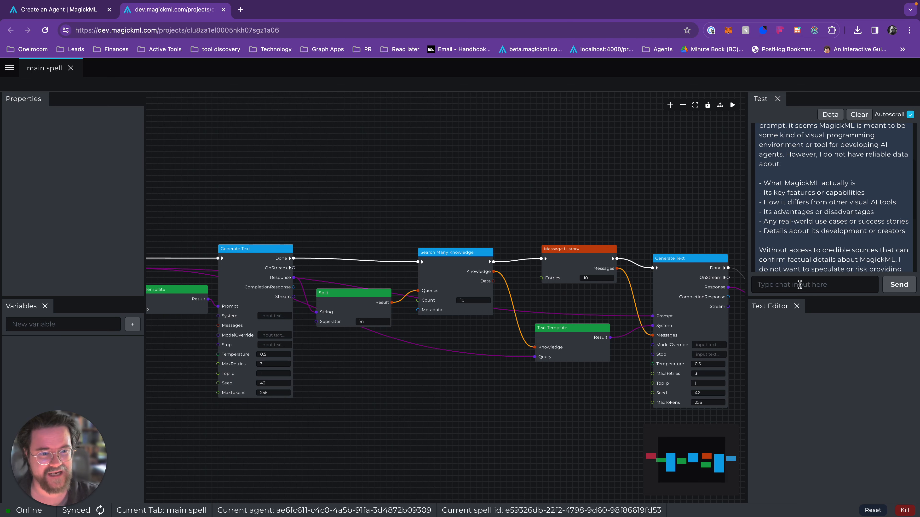
Clear the test chat, send "Tell me about MagickML" with the larger Count and read the agent's reply.
left_click(858, 115)
left_click(757, 284)
type("Tell me about MagickML")
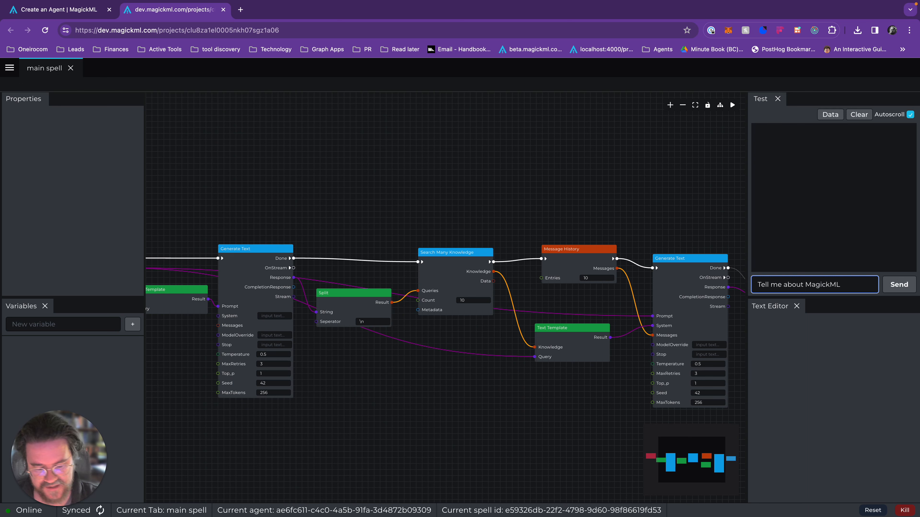
key("Return")
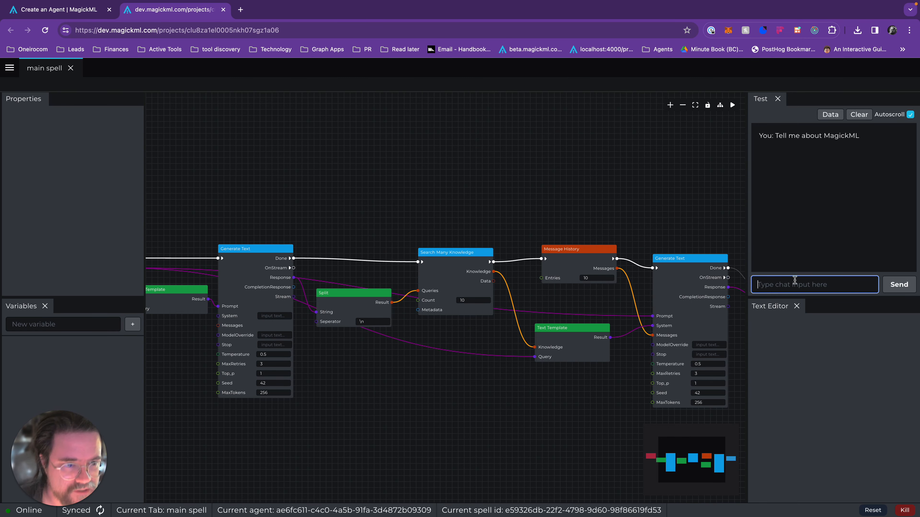
left_click_drag(683, 215, 551, 180)
scroll(835, 234, "up", 10)
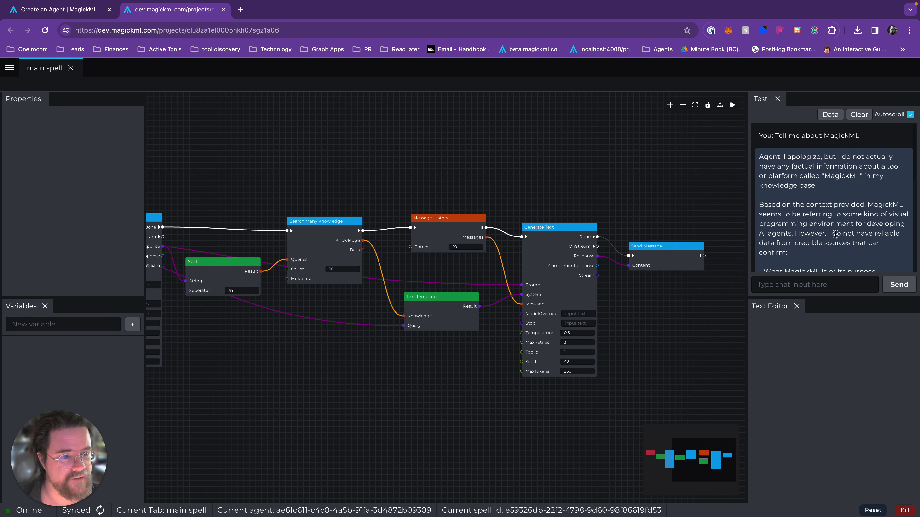
scroll(853, 243, "down", 1)
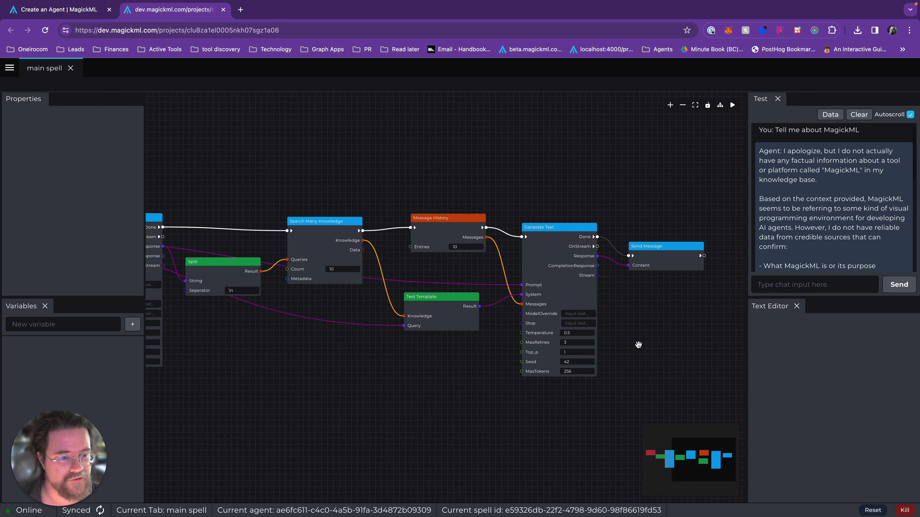
Inspect the full prompt text on the Result output of the second Text Template.
left_click_drag(643, 359, 721, 370)
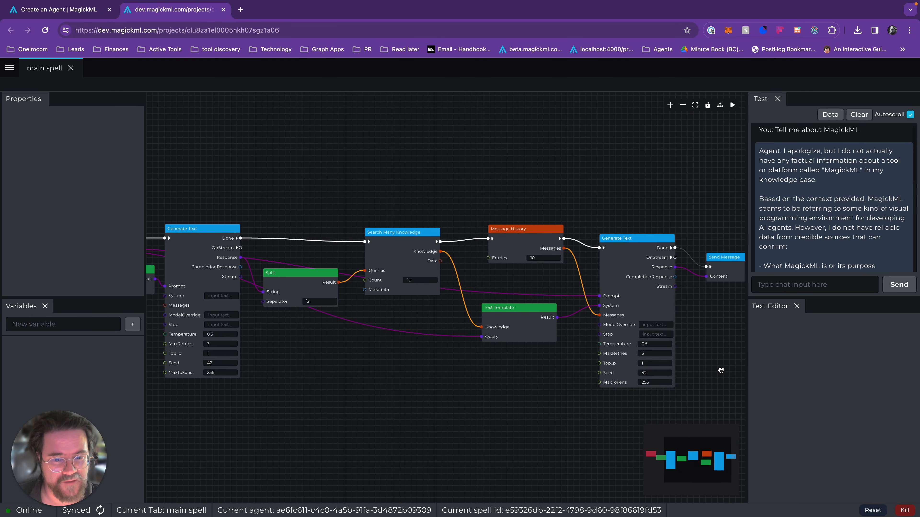
left_click(538, 316)
mouse_move(556, 317)
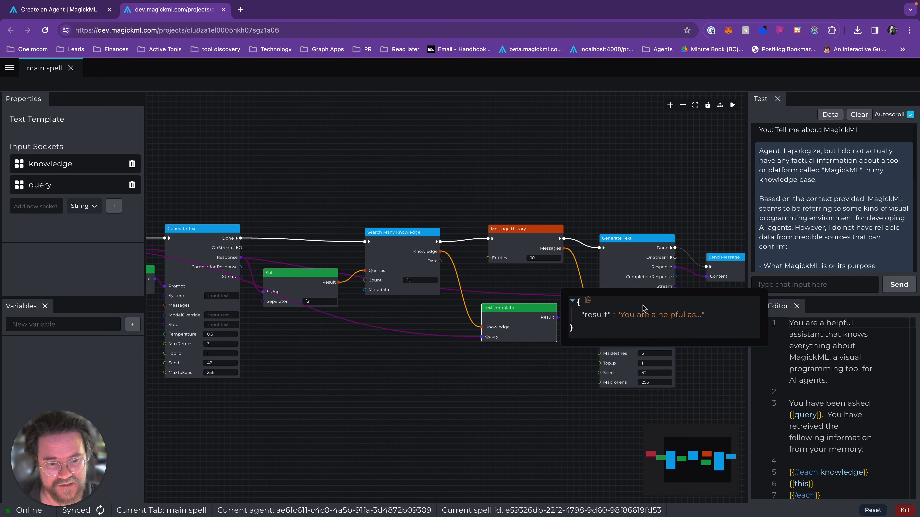
left_click(648, 316)
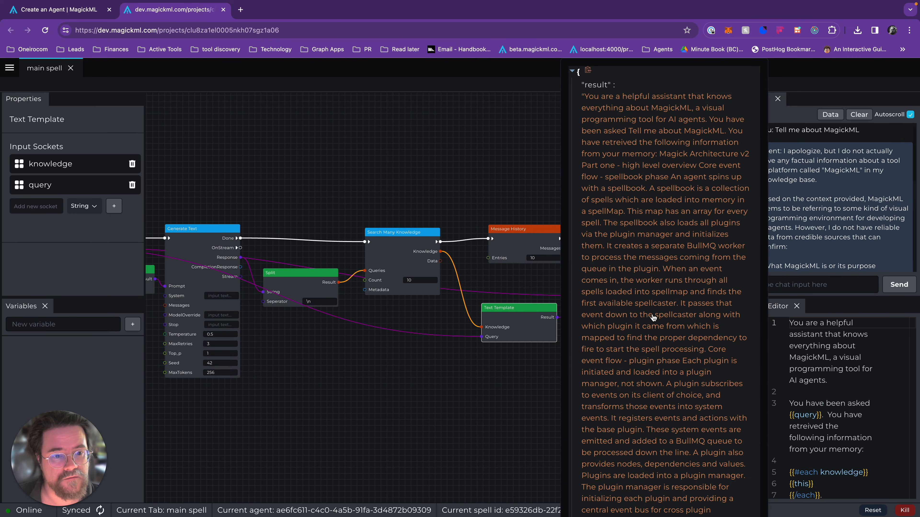
left_click(516, 148)
Review the model settings of both Generate Text nodes and the prompt of the first Text Template.
left_click(627, 256)
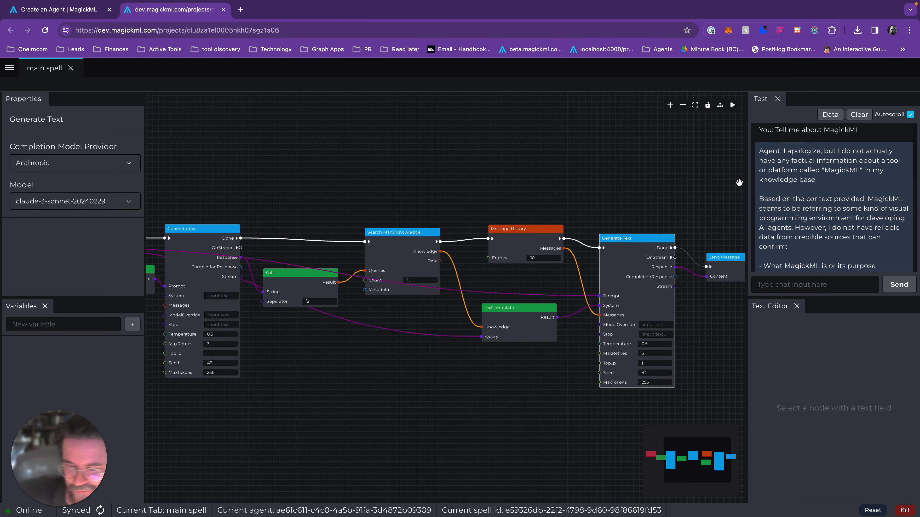
left_click_drag(460, 185, 561, 165)
scroll(561, 165, "down", 3)
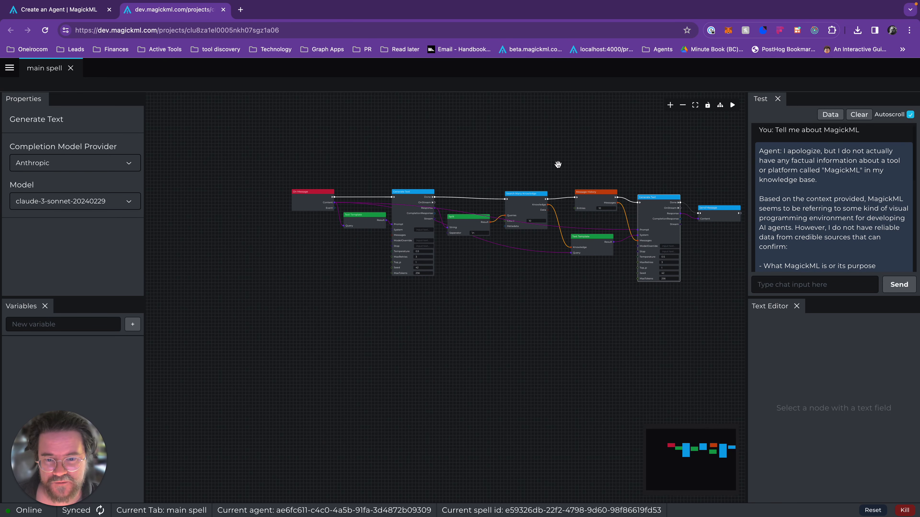
left_click_drag(400, 142, 390, 208)
scroll(394, 226, "up", 5)
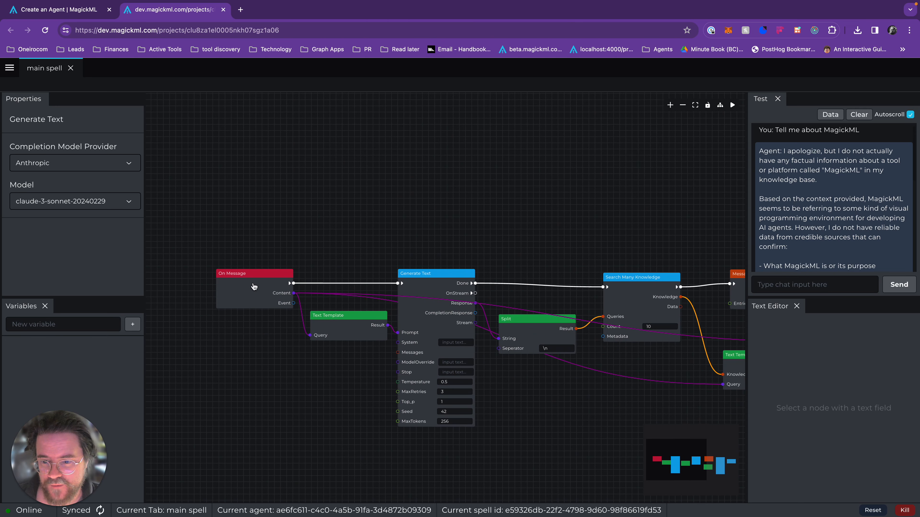
left_click(363, 342)
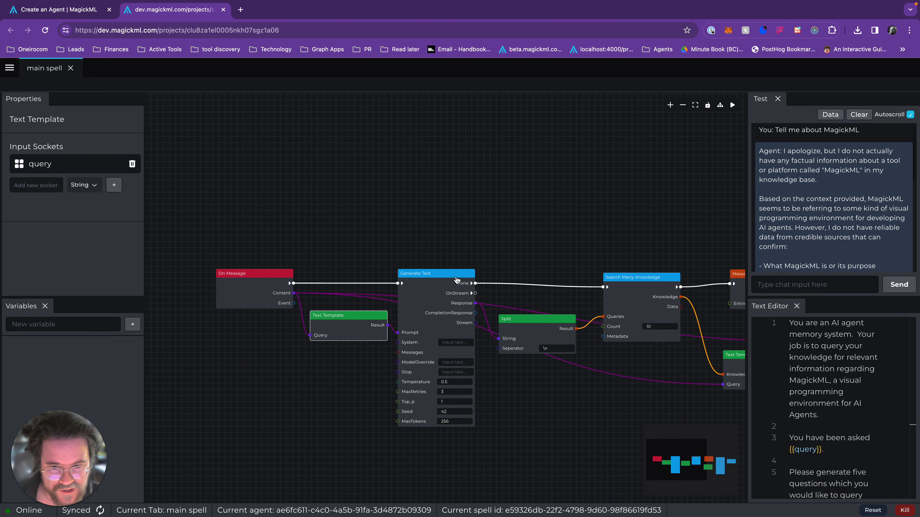
left_click(418, 308)
Review the Split and Search Many Knowledge nodes and how their outputs lead to the final Generate Text.
left_click_drag(486, 221, 427, 214)
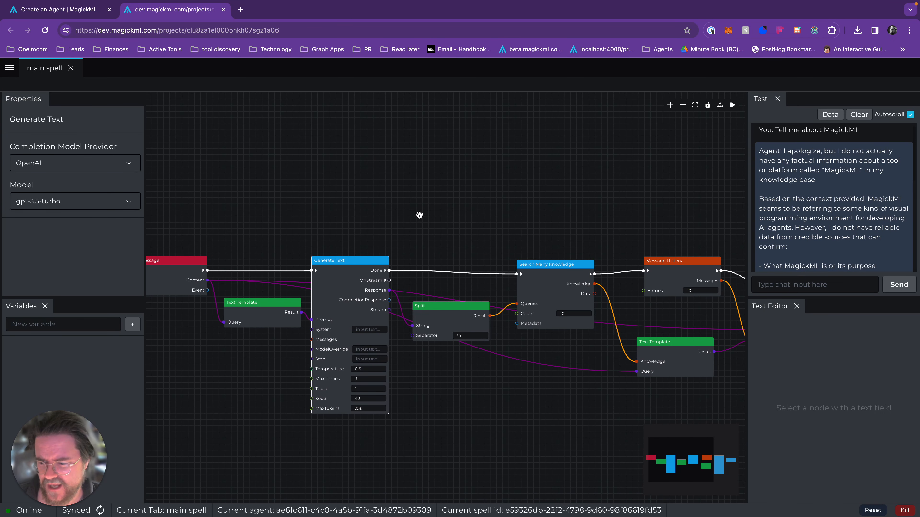
left_click(469, 318)
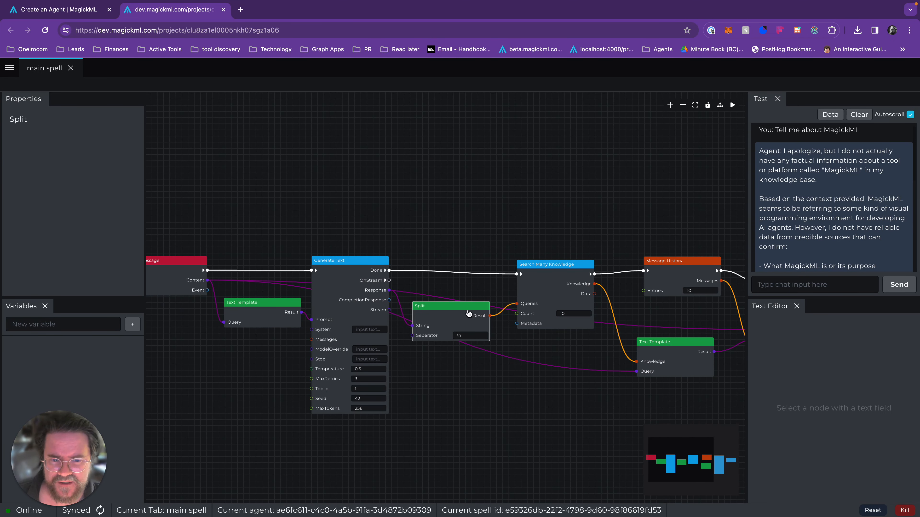
left_click(557, 285)
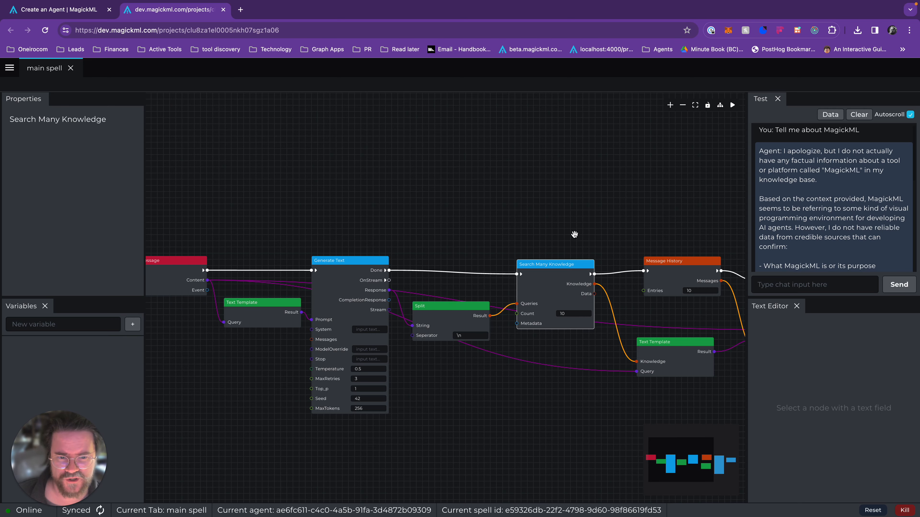
left_click_drag(575, 234, 460, 177)
left_click_drag(489, 324, 453, 310)
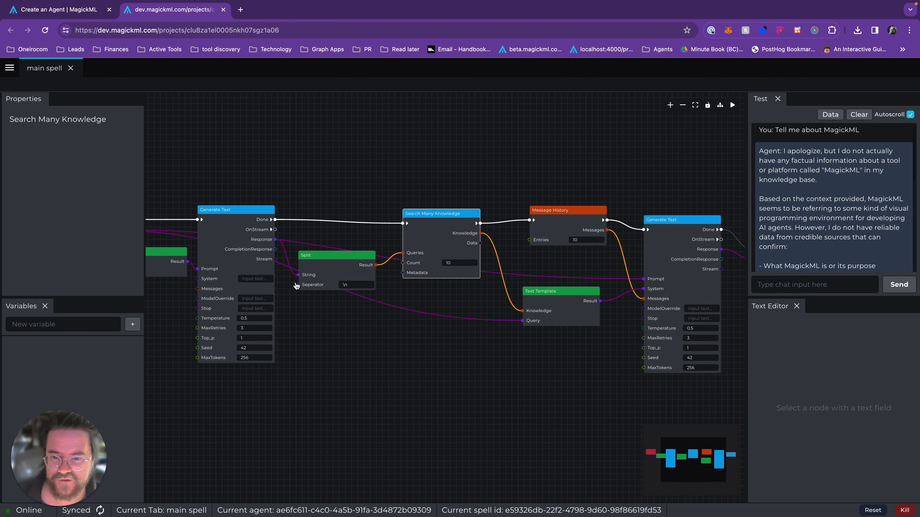
left_click_drag(353, 325, 448, 343)
left_click_drag(528, 366, 466, 359)
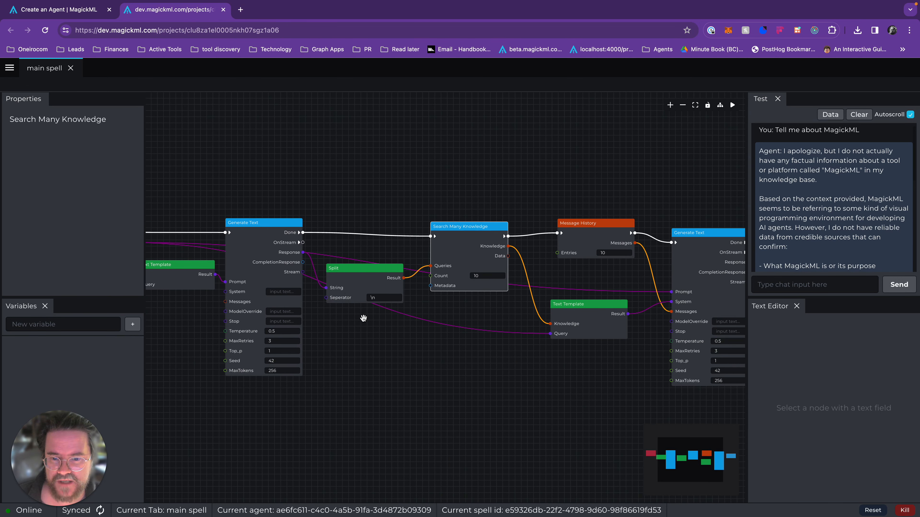
left_click_drag(538, 399, 414, 399)
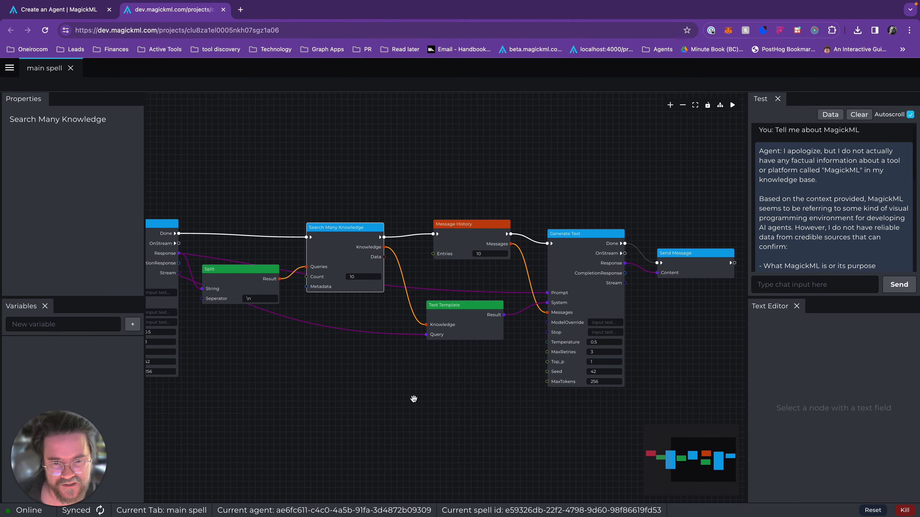
Select the Message History node and inspect its Messages output.
left_click(474, 242)
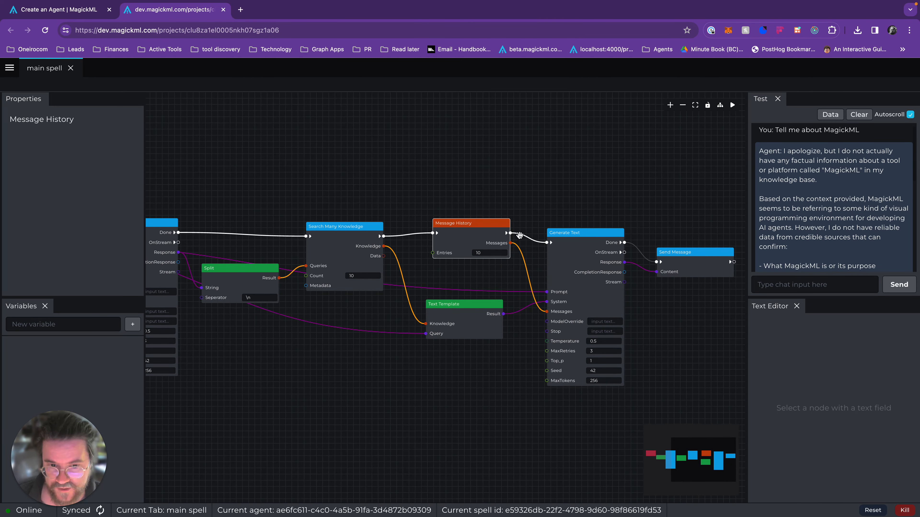
mouse_move(510, 242)
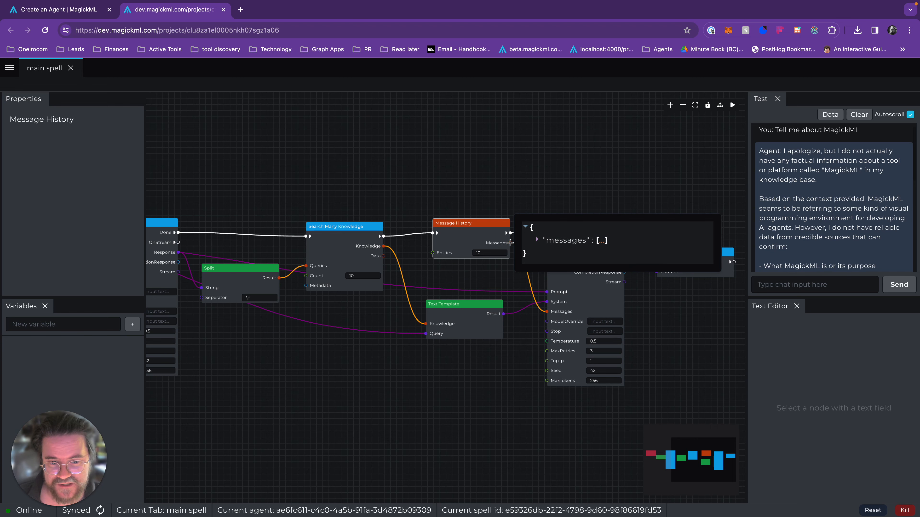
left_click(547, 178)
left_click_drag(680, 249, 673, 231)
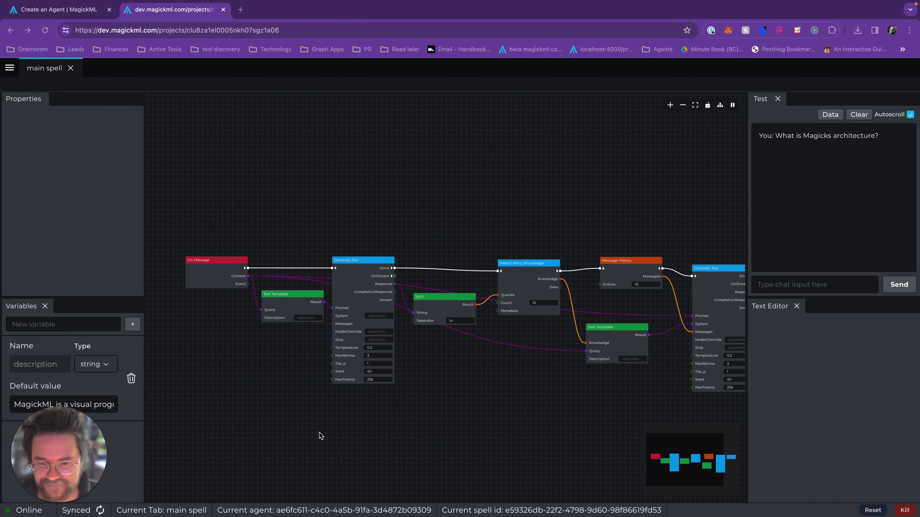
scroll(495, 443, "down", 2)
left_click_drag(463, 420, 405, 397)
scroll(409, 399, "down", 2)
scroll(409, 399, "up", 1)
scroll(409, 399, "up", 1)
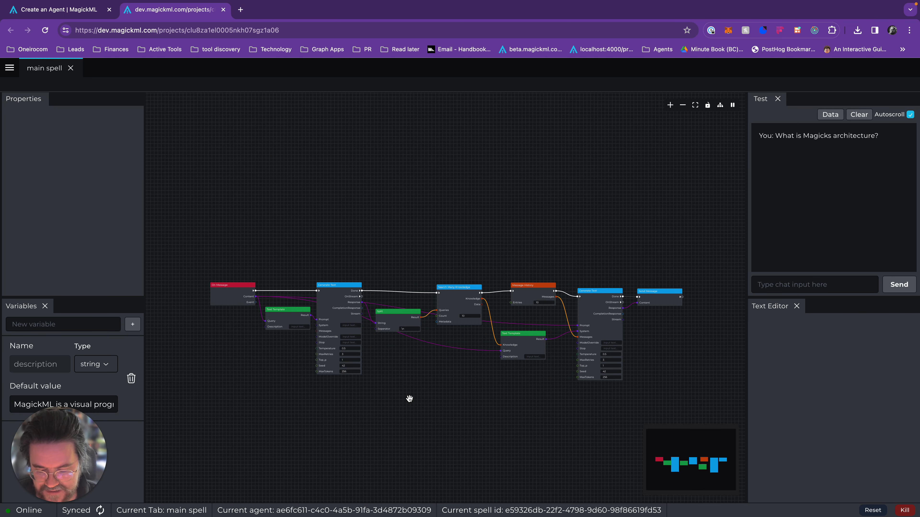
mouse_move(631, 4)
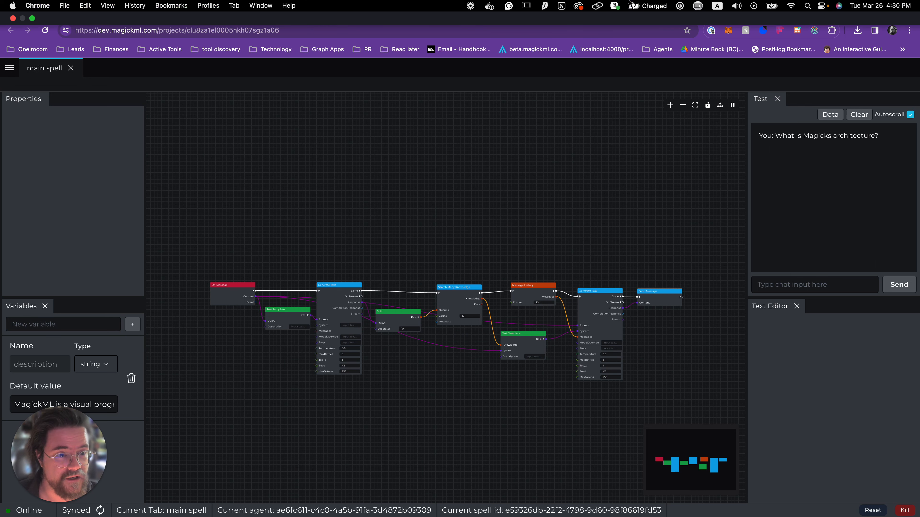